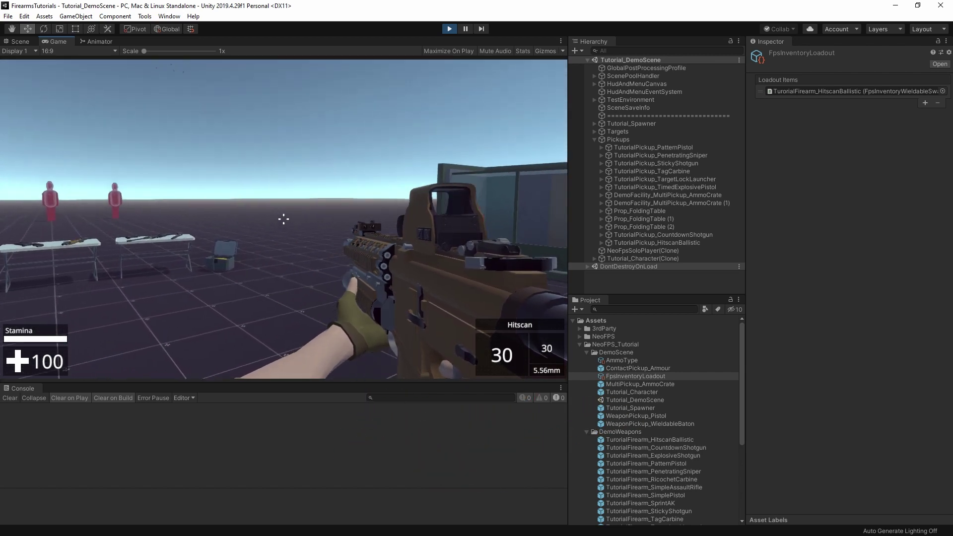
- Fire the hitscan rifle at the demo targets, reloading with R after each magazine
left_click_drag(283, 219, 283, 219)
key("r")
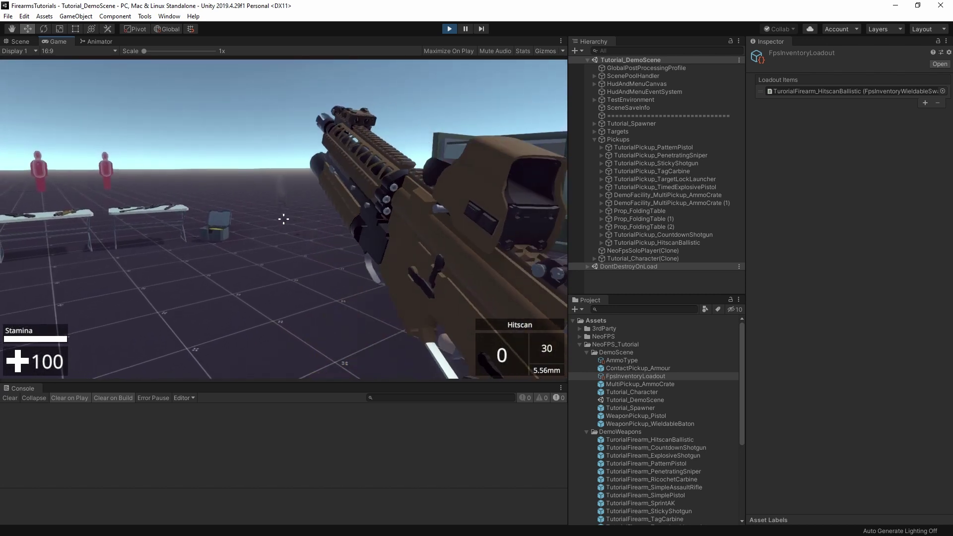
left_click_drag(284, 219, 284, 219)
key("r")
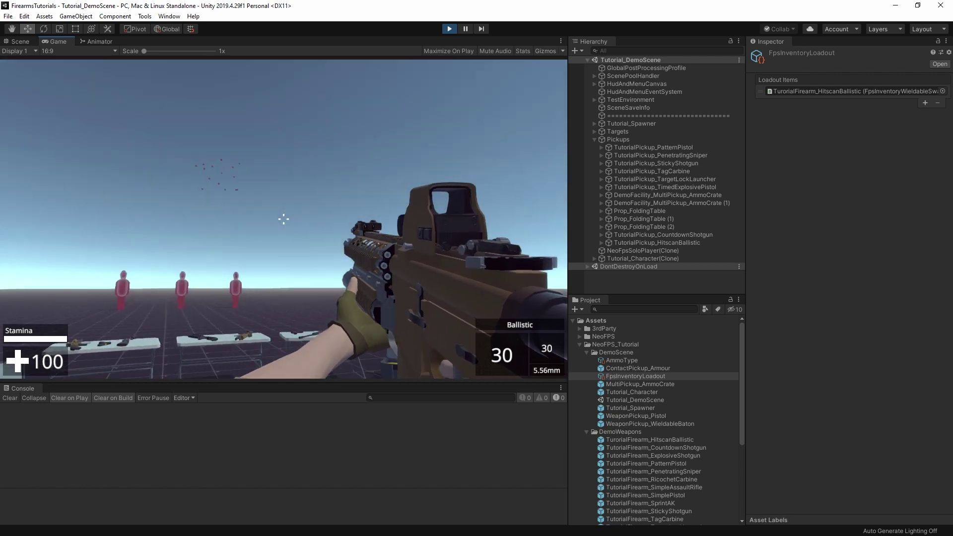
- Fire ballistic rounds at the targets and sky, reloading between bursts, then pause the game
left_click_drag(283, 219, 283, 219)
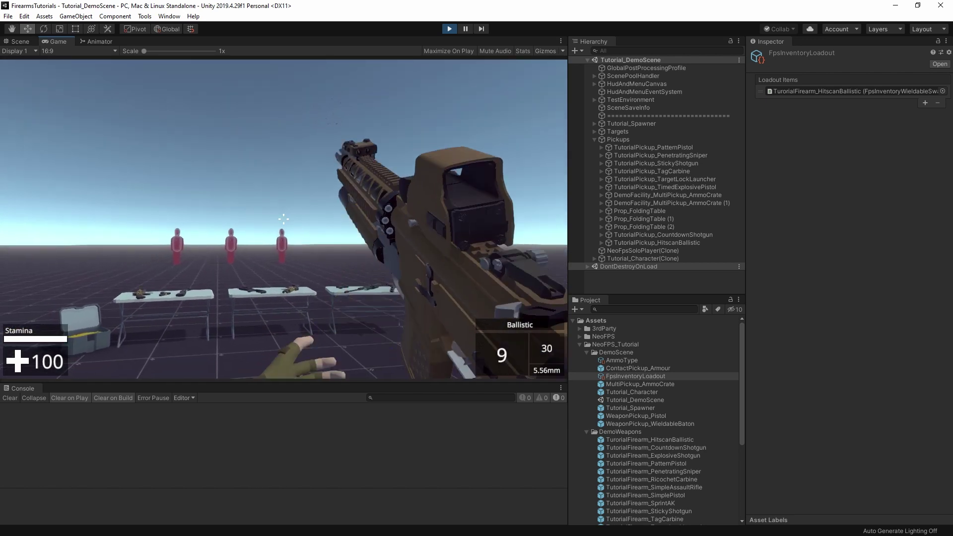
key("h")
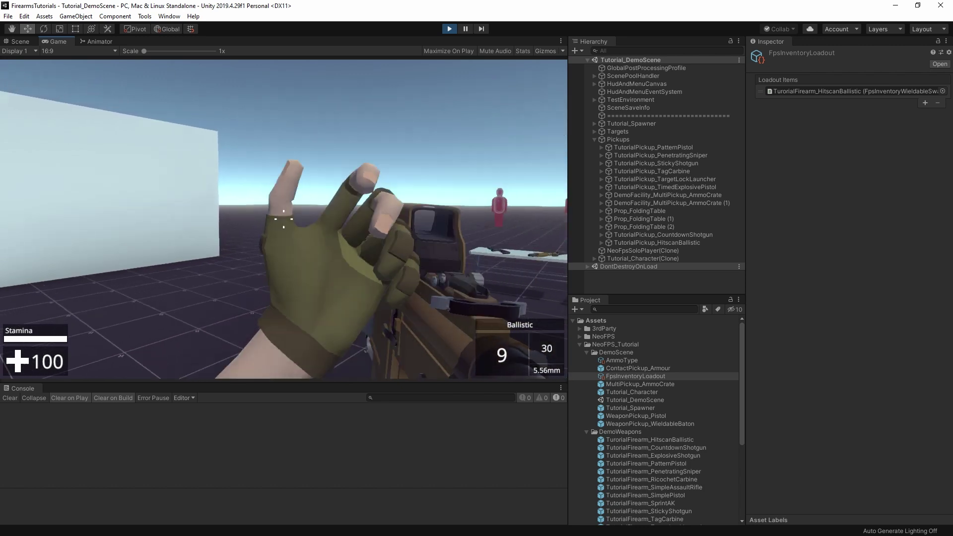
left_click_drag(283, 219, 283, 219)
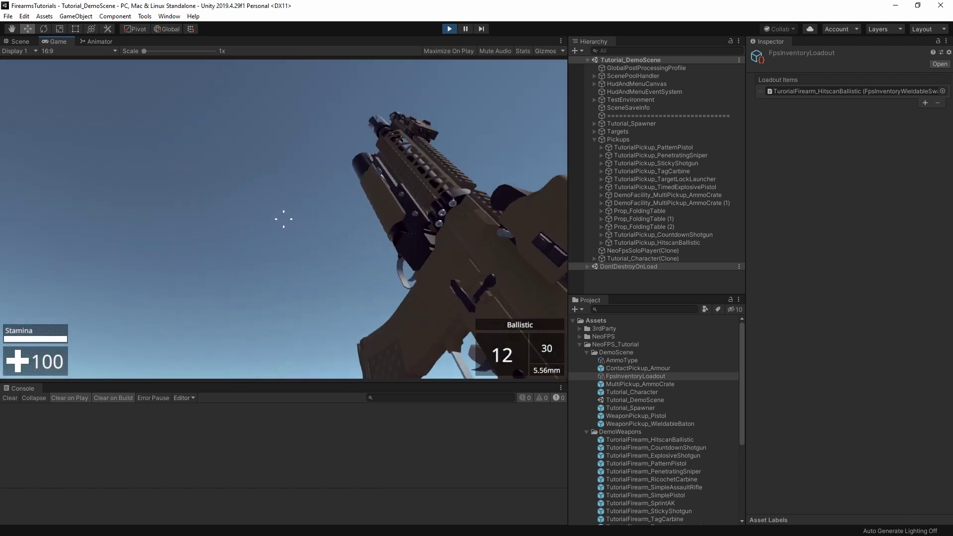
key("h")
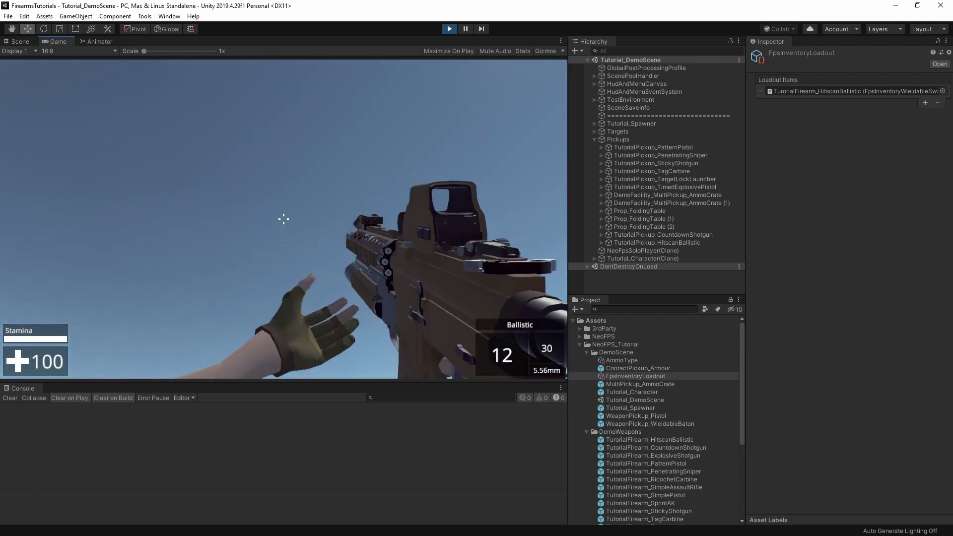
left_click_drag(283, 219, 283, 219)
key("Escape")
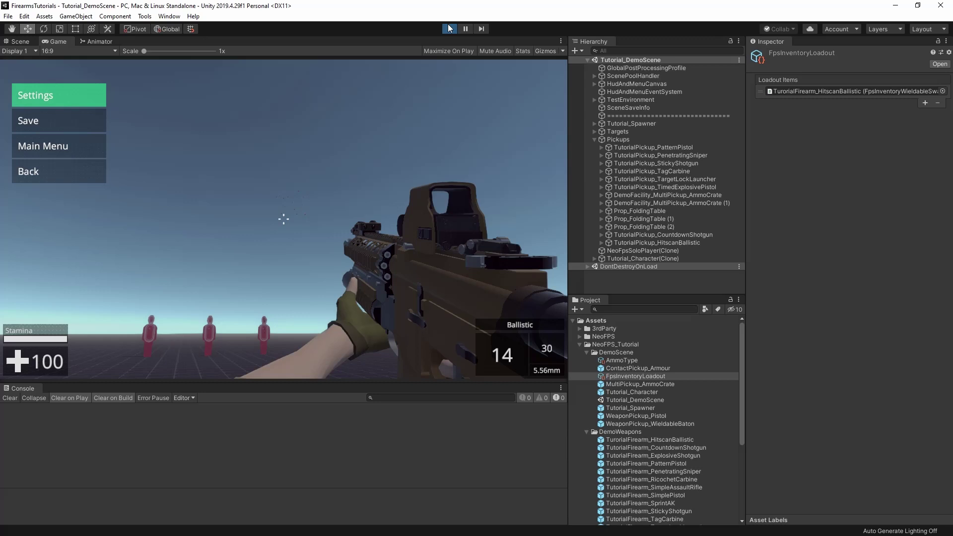
- Exit Play mode and select the TutorialFirearm_HitscanBallistic prefab in DemoWeapons
left_click(449, 29)
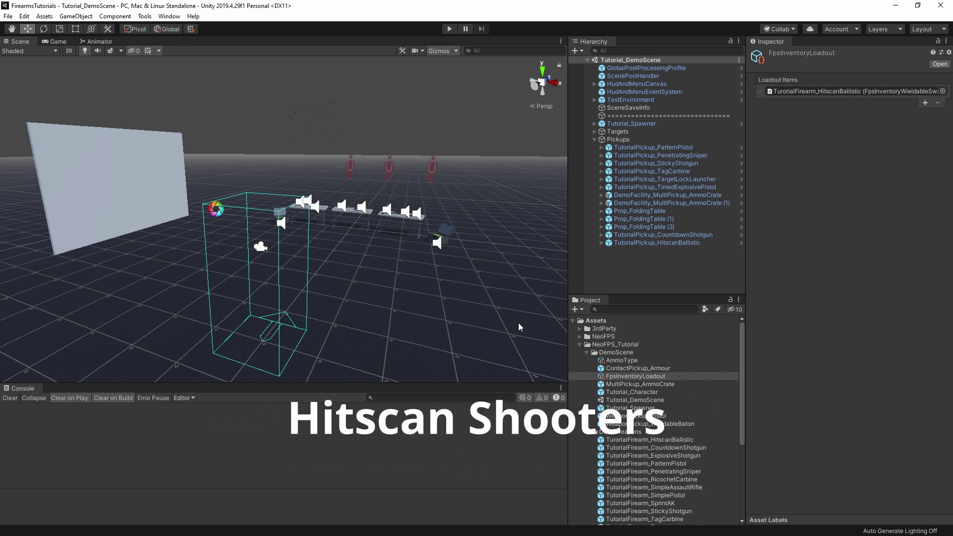
scroll(666, 398, "down", 3)
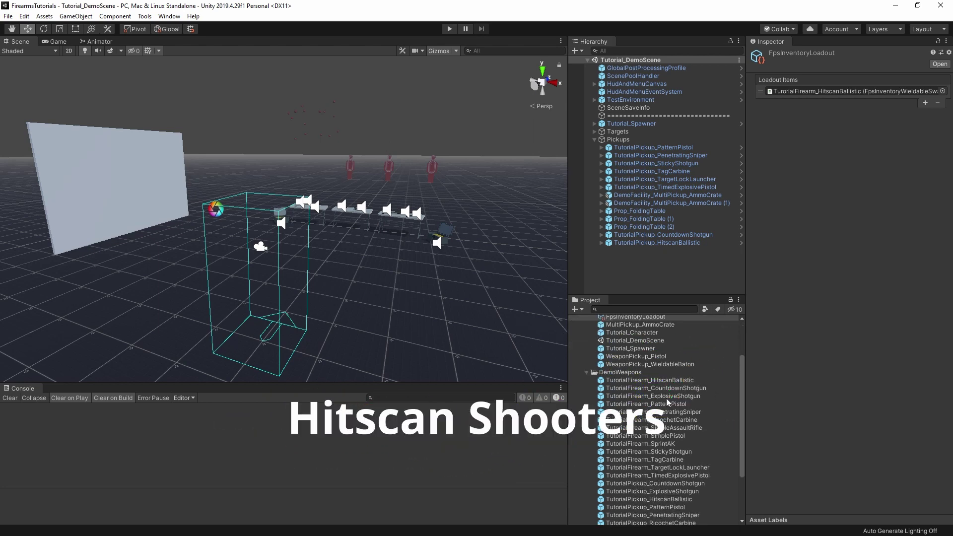
left_click(659, 379)
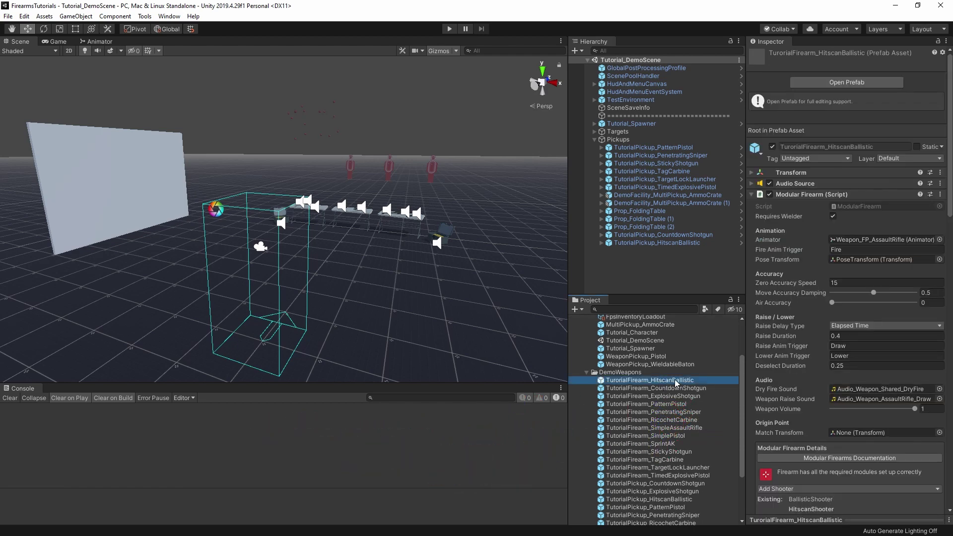
- Open the prefab, collapse Modular Firearm and Infinite Ammo, and keep Use Camera Aim at Hip Fire Only
double_click(676, 381)
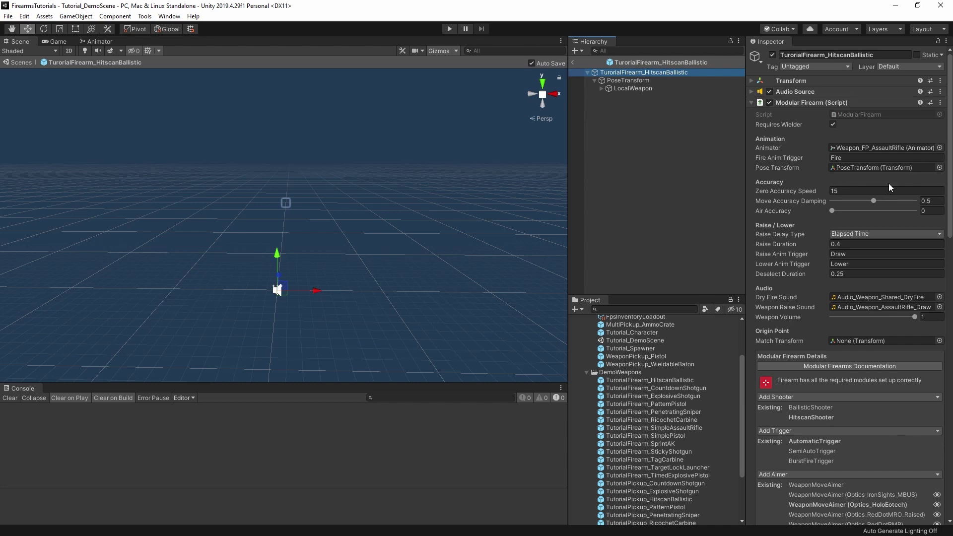
left_click(751, 103)
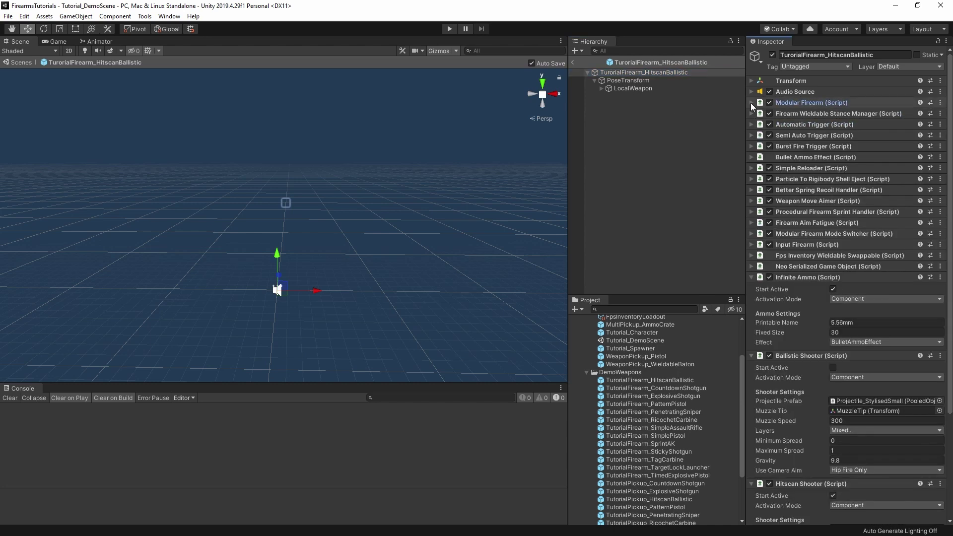
scroll(804, 247, "down", 5)
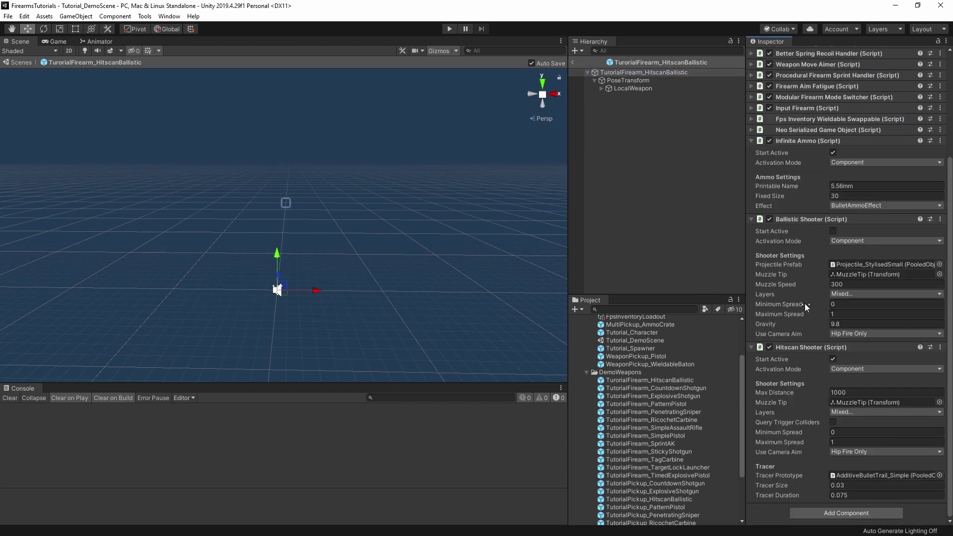
left_click(752, 140)
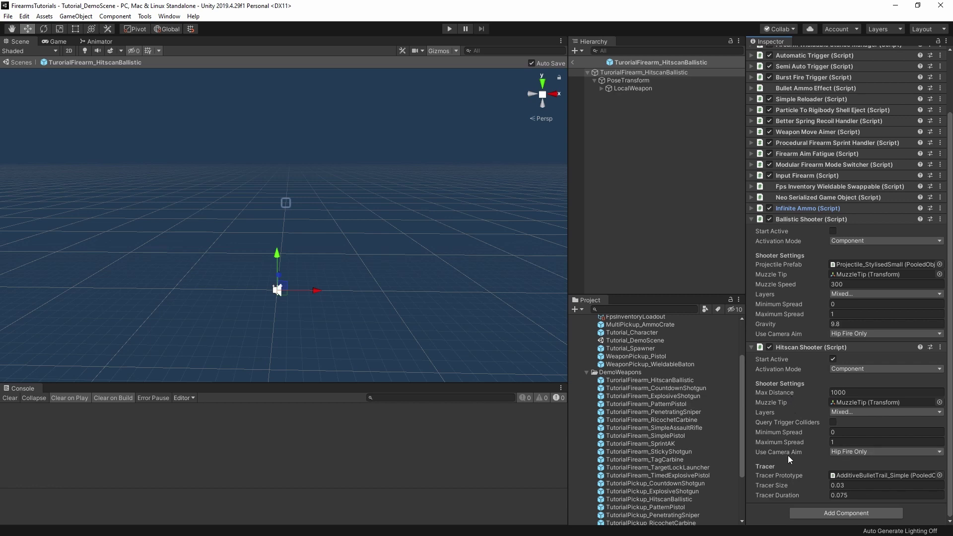
left_click(865, 452)
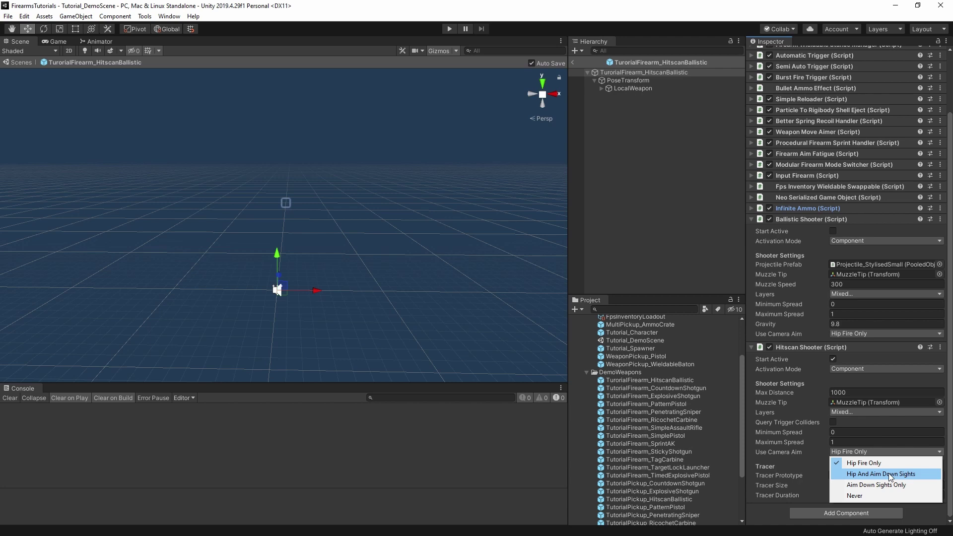
left_click(792, 412)
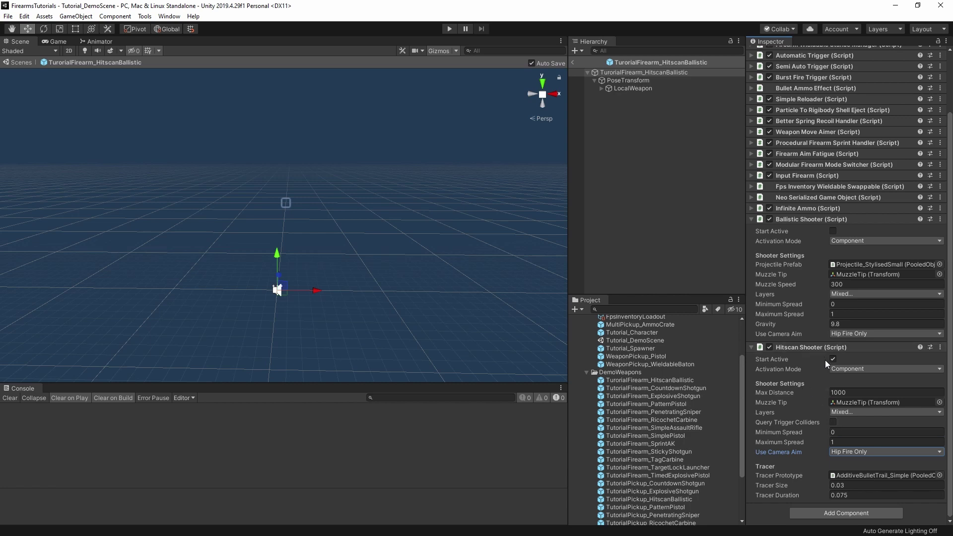
- Expand Modular Firearm (Script) and list the seven available shooter module types
scroll(826, 386, "up", 4)
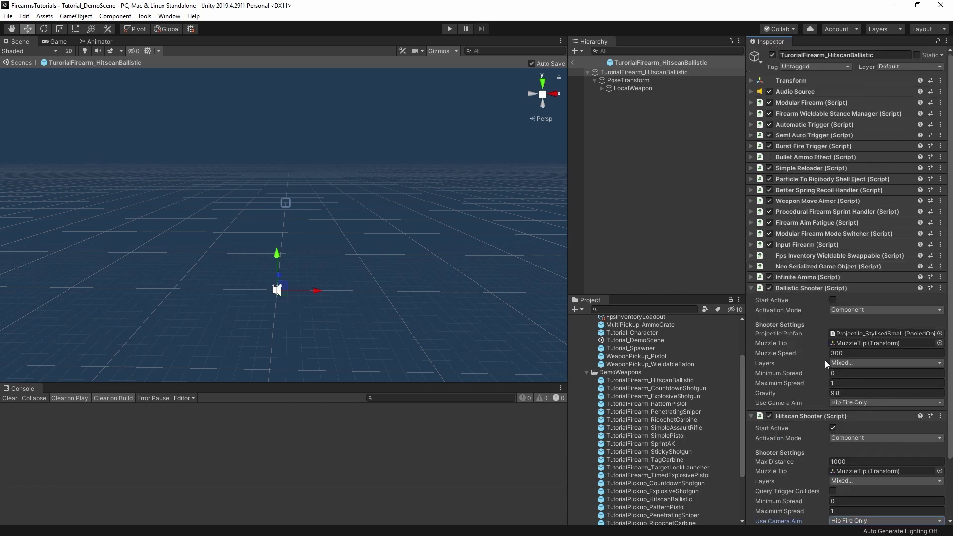
left_click(751, 103)
scroll(782, 249, "down", 5)
scroll(800, 195, "up", 4)
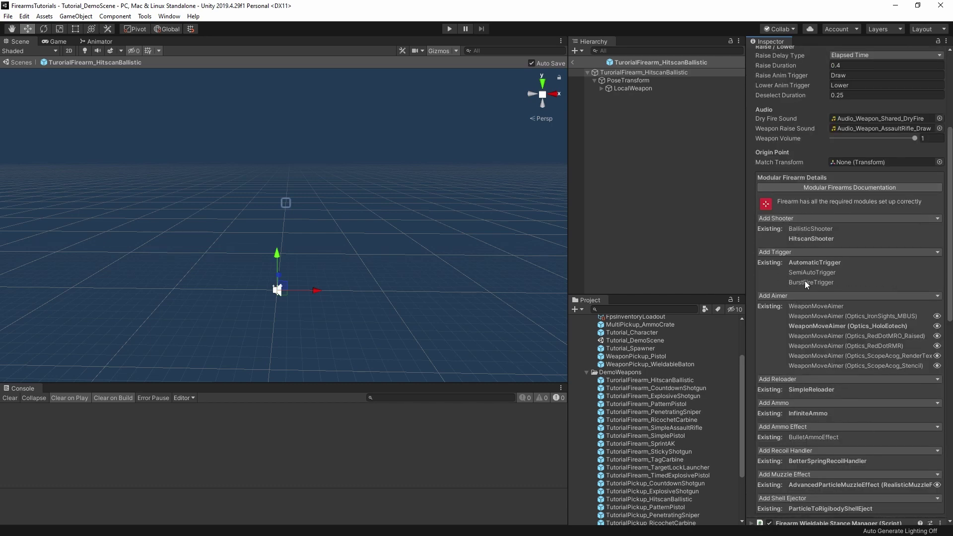
left_click(835, 219)
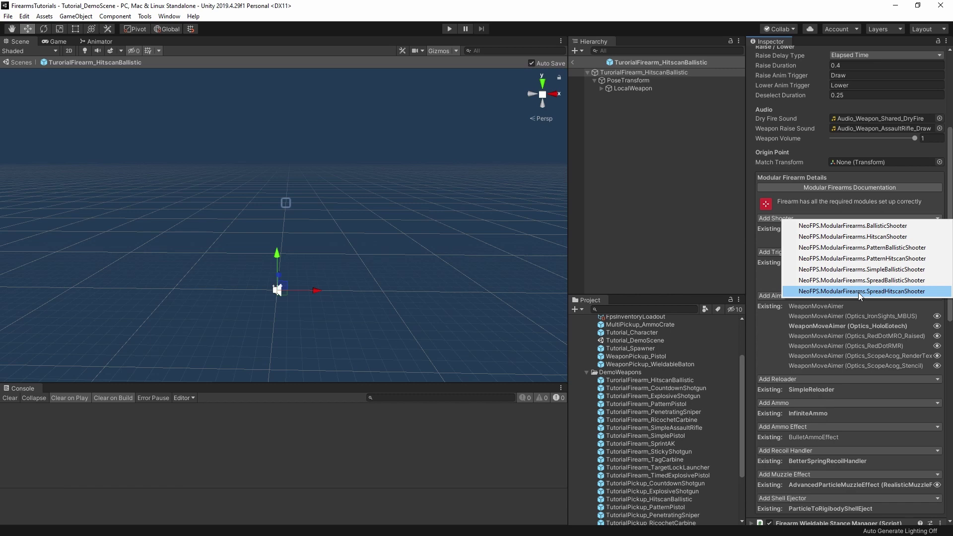
- Add a PatternHitscanShooter module and place four points in its shot pattern
left_click(862, 258)
left_click(841, 333)
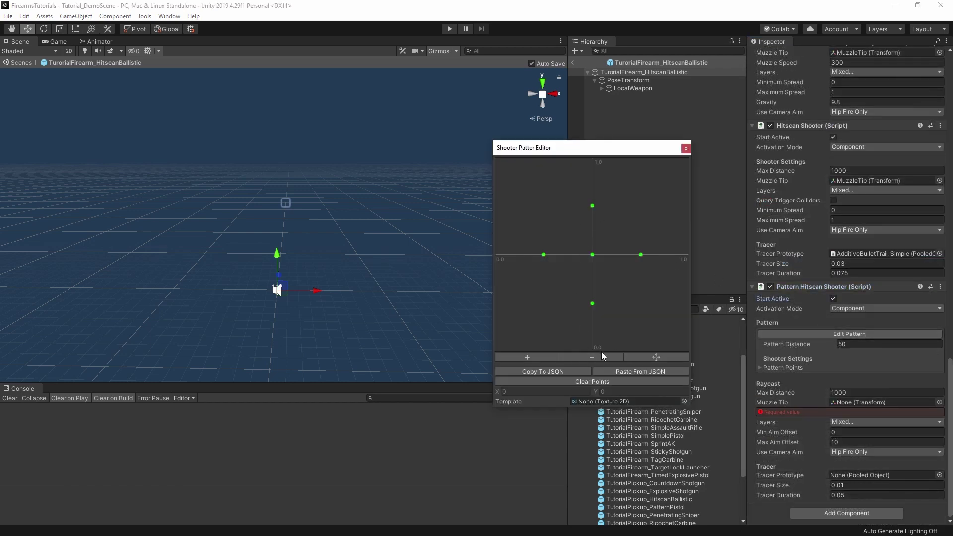
left_click(527, 357)
left_click(627, 220)
left_click(553, 290)
left_click(634, 293)
- Close the Shooter Pattern Editor and remove the Pattern Hitscan Shooter component
left_click(686, 148)
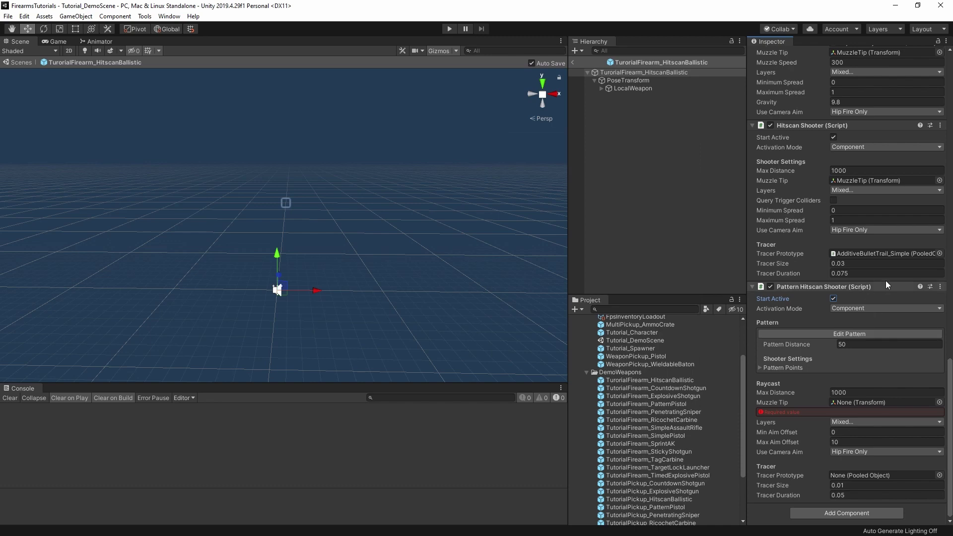
left_click(940, 287)
left_click(892, 333)
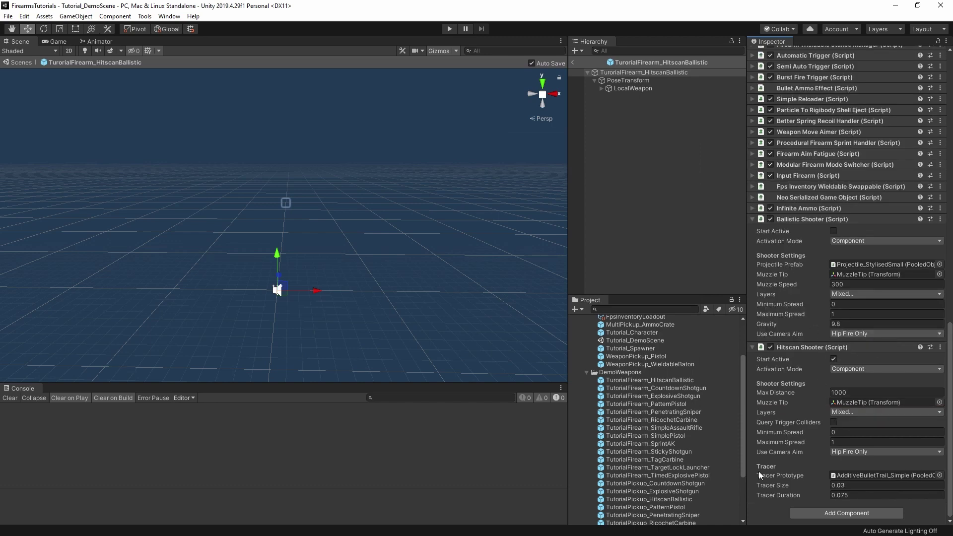
- Ping the AdditiveBulletTrail_Simple tracer asset among the project's Trails
left_click(866, 476)
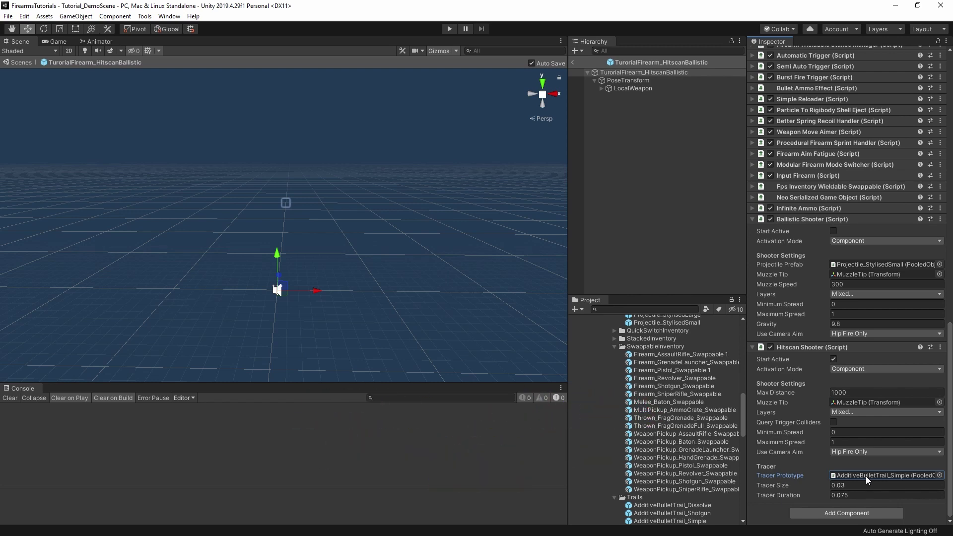
left_click(859, 475)
scroll(643, 466, "down", 5)
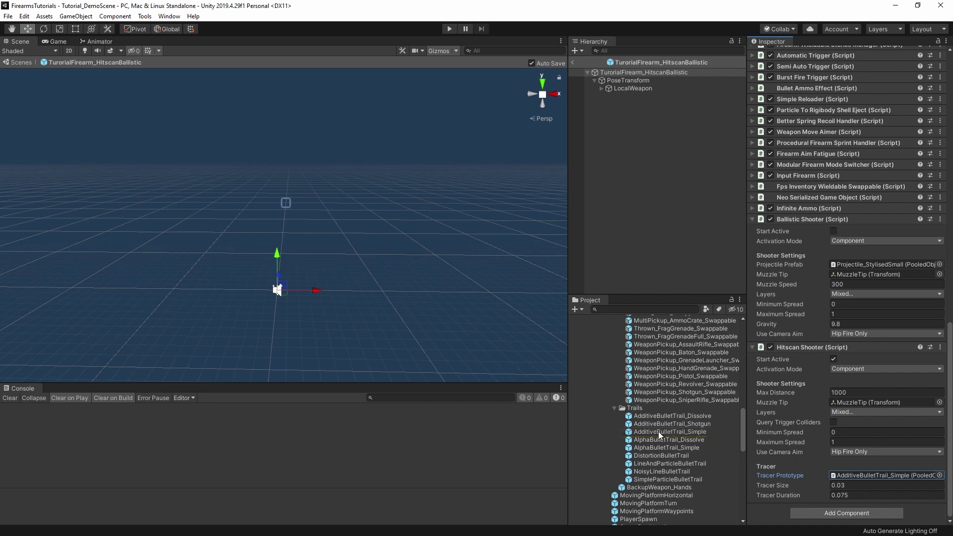
- Enter Play mode and fire the rifle at the wall until the magazine reads 0
key("ctrl+p")
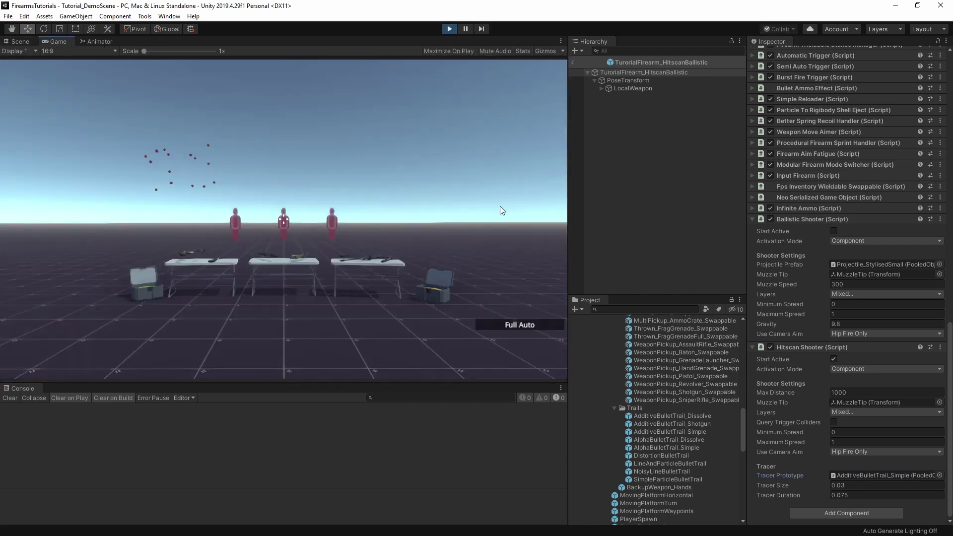
left_click(499, 207)
left_click_drag(284, 219, 284, 219)
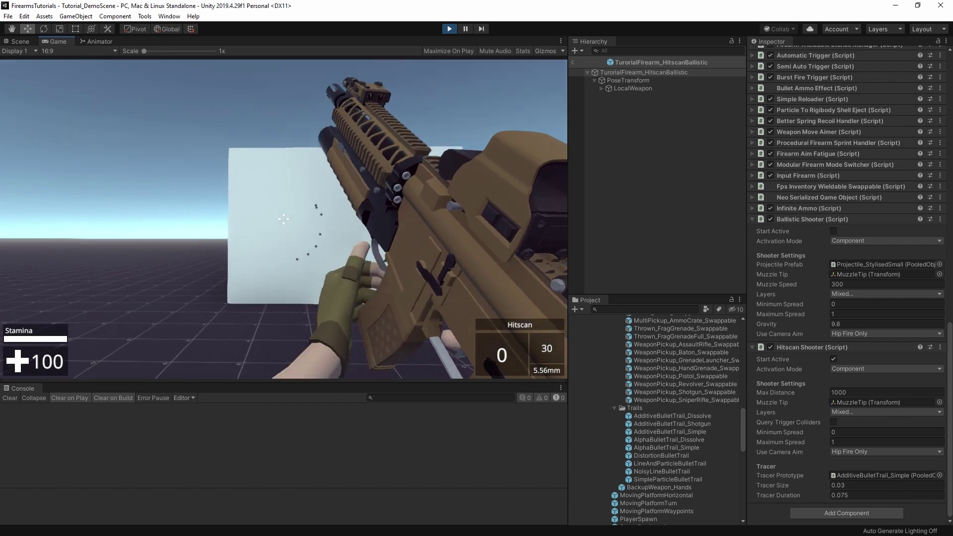
- Stop the game and set the tracer to AdditiveBulletTrail_Dissolve with size 0.1 and duration 0.5
key("ctrl+p")
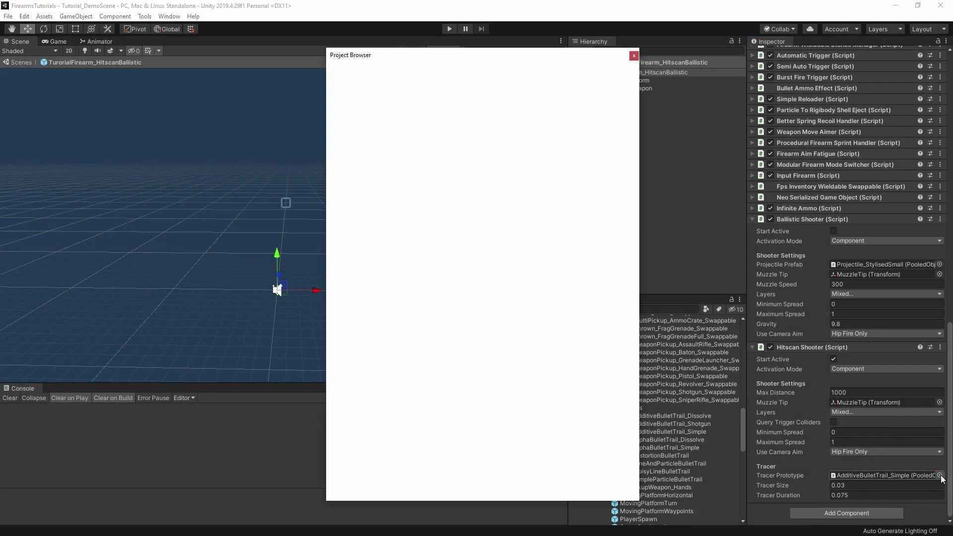
left_click(941, 476)
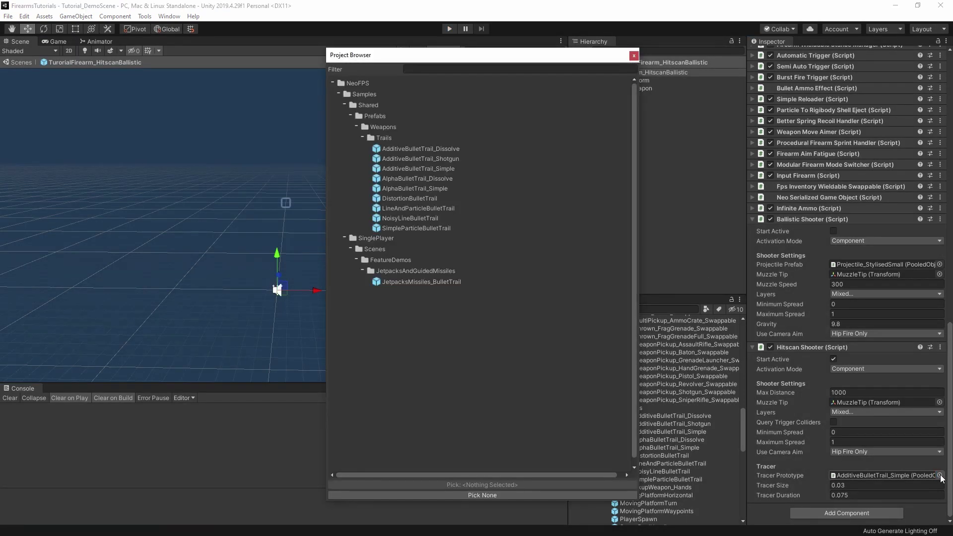
double_click(410, 149)
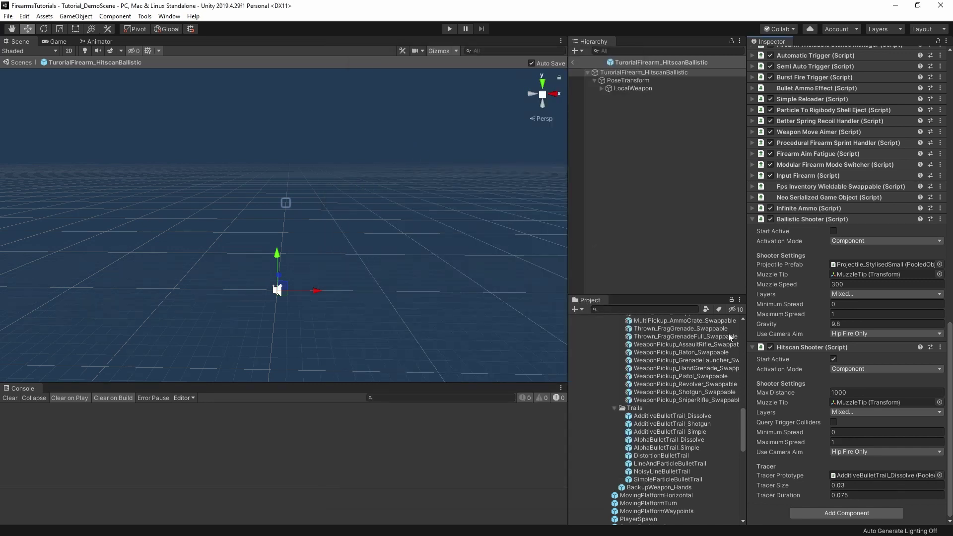
left_click(845, 487)
type("0.1")
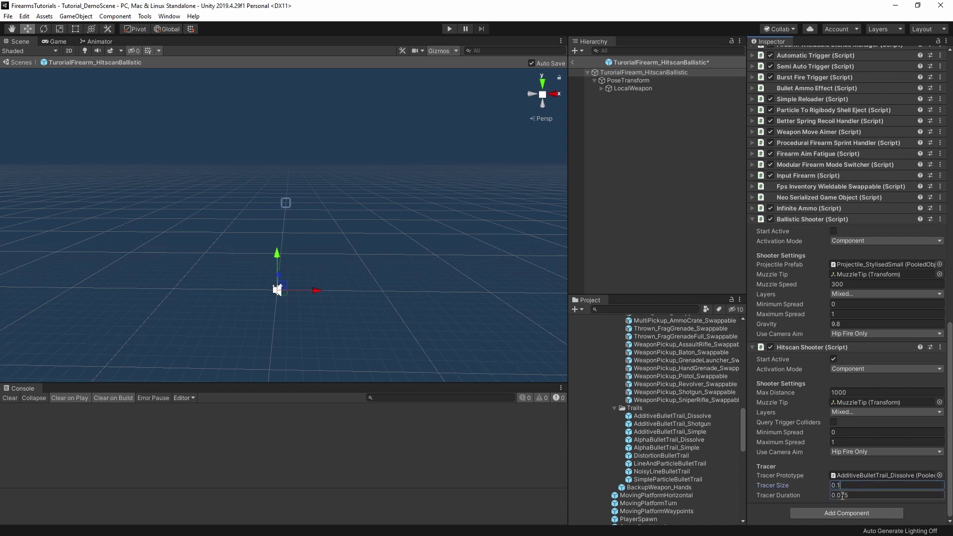
type("5")
key("Return")
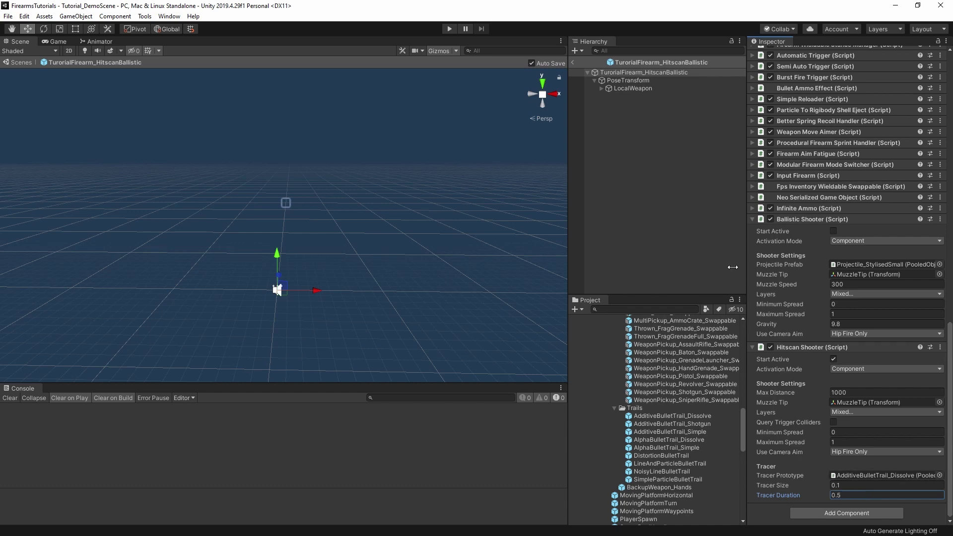
- Enter Play mode and fire at the targets to test the Dissolve tracer
left_click(449, 29)
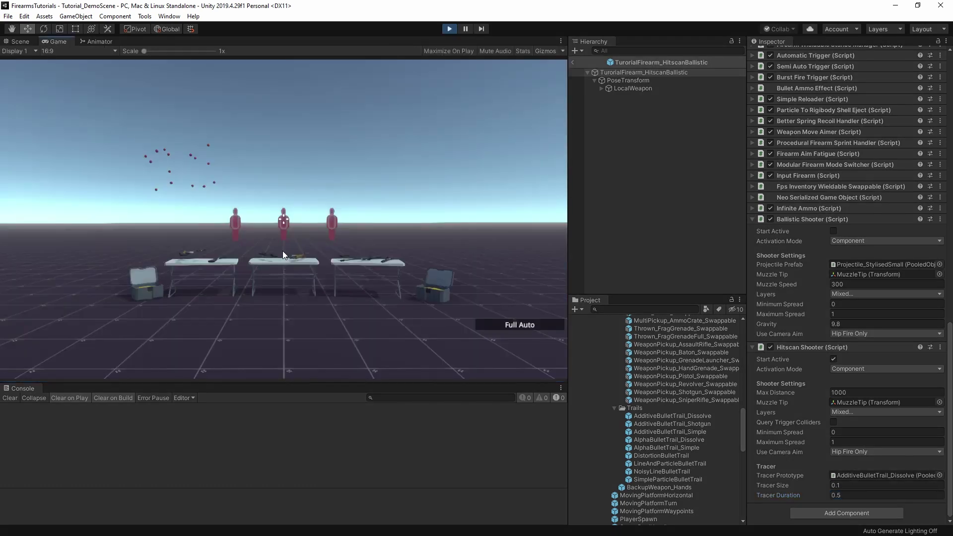
left_click_drag(284, 219, 283, 219)
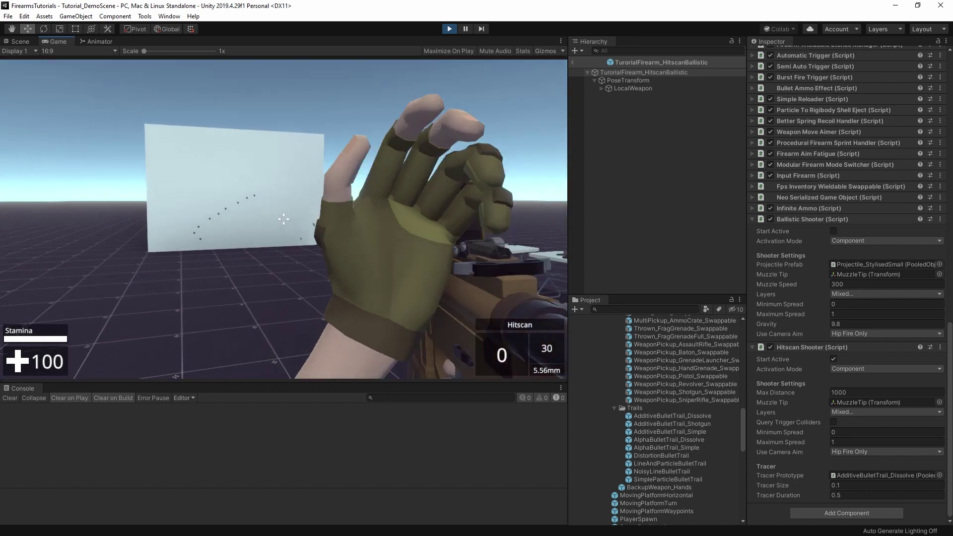
left_click_drag(283, 219, 283, 219)
left_click(284, 219)
left_click(284, 219)
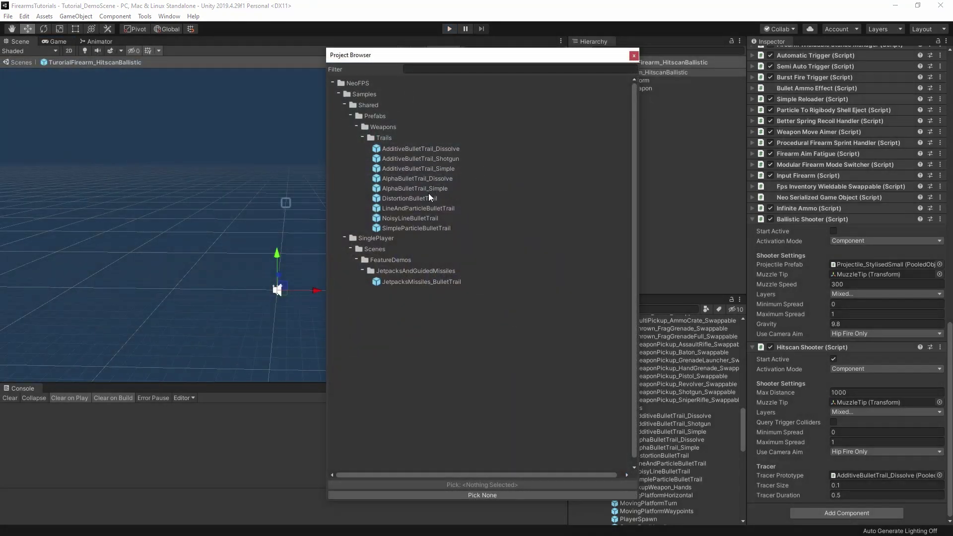
- Switch the tracer to DistortionBulletTrail with size 0.2, then test-fire and reload in Play mode
double_click(416, 196)
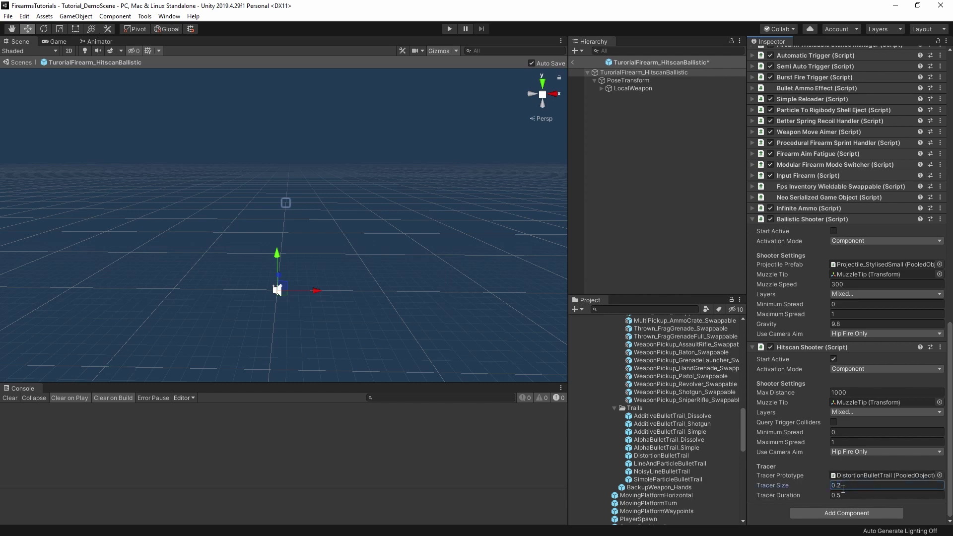
type("0.2")
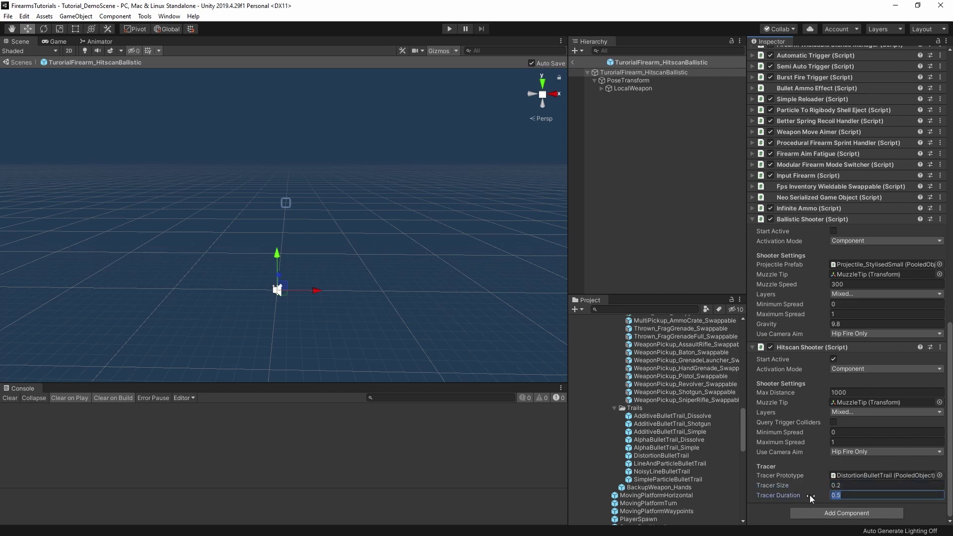
key("ctrl+p")
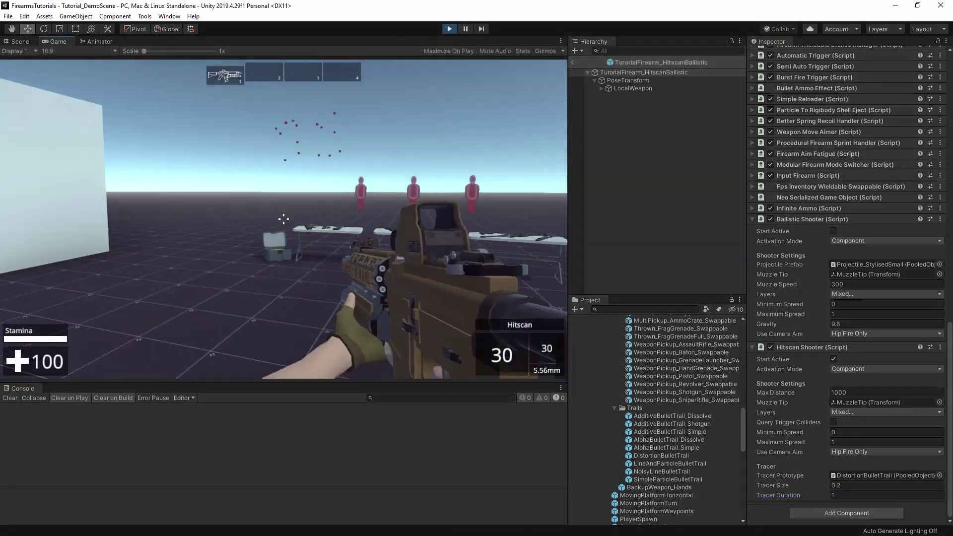
left_click_drag(283, 219, 284, 219)
key("r")
- Use LineAndParticleBulletTrail as the tracer, with Tracer Size 0.02 and Tracer Duration 0.05
left_click(284, 219)
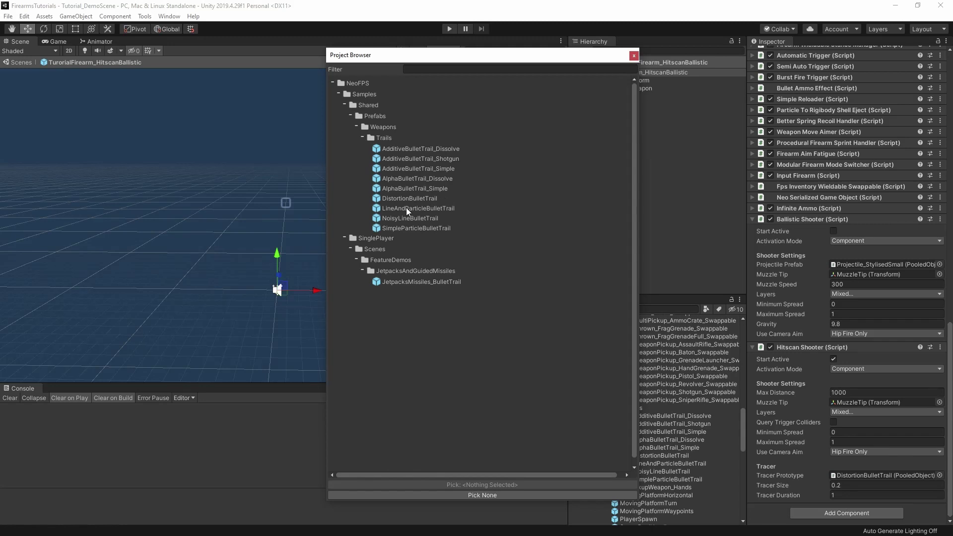
left_click(406, 208)
double_click(403, 208)
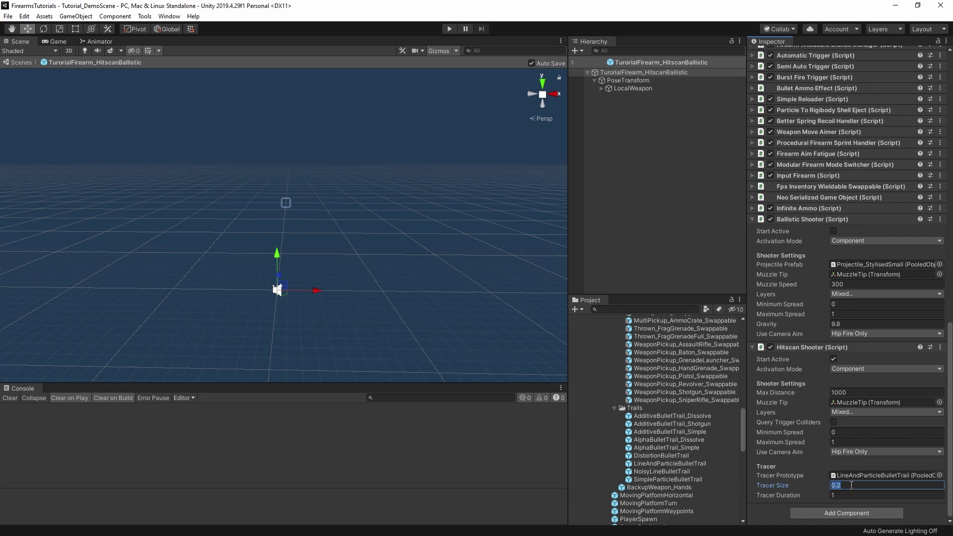
type("0")
left_click(844, 495)
type("05")
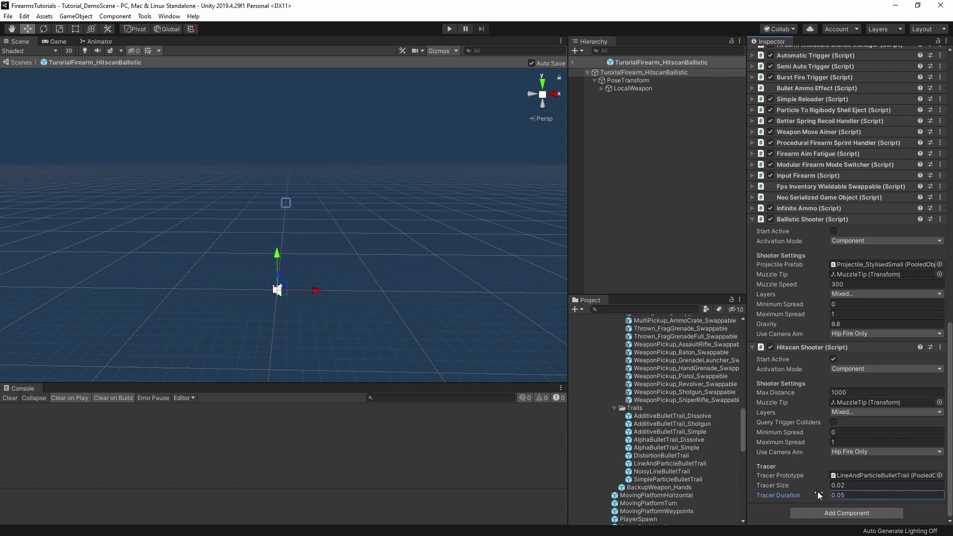
key("ctrl+p")
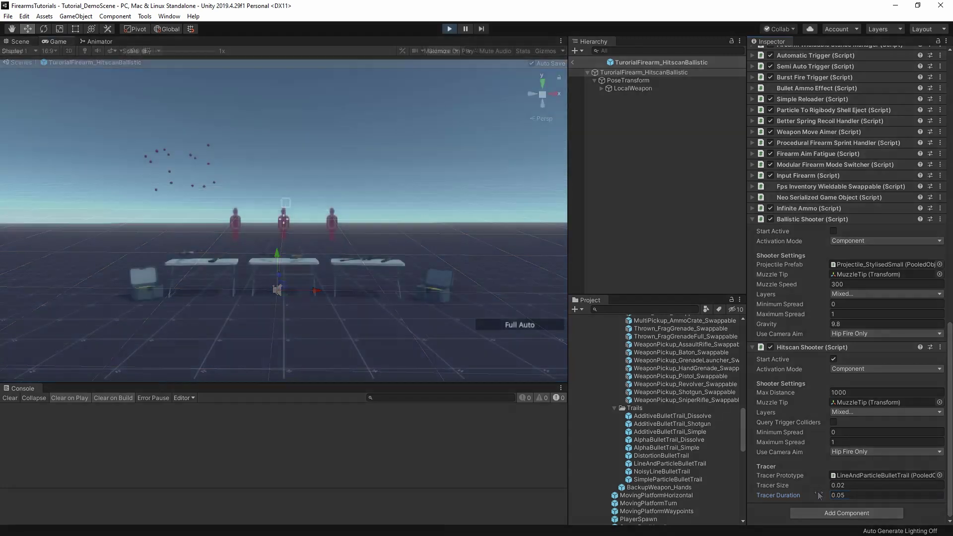
left_click_drag(284, 219, 283, 219)
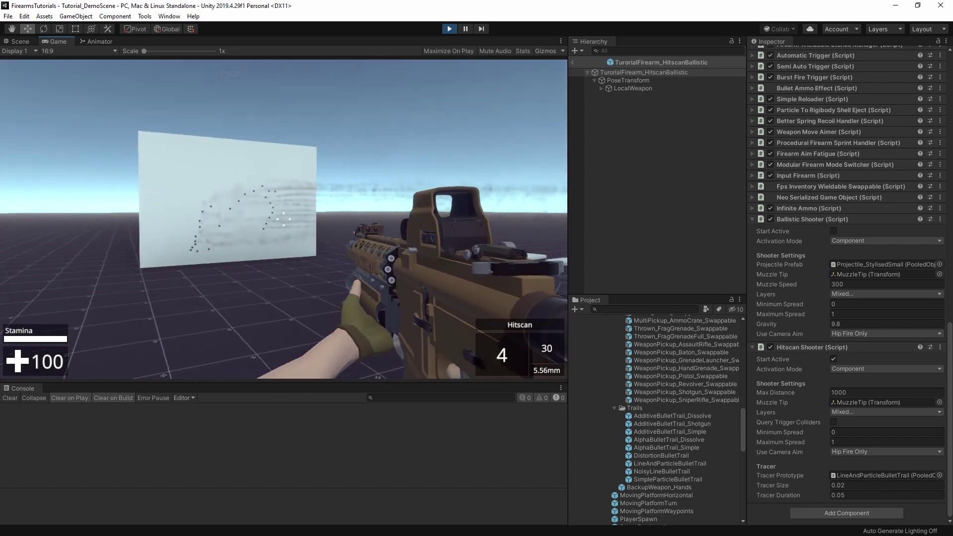
left_click_drag(283, 219, 283, 219)
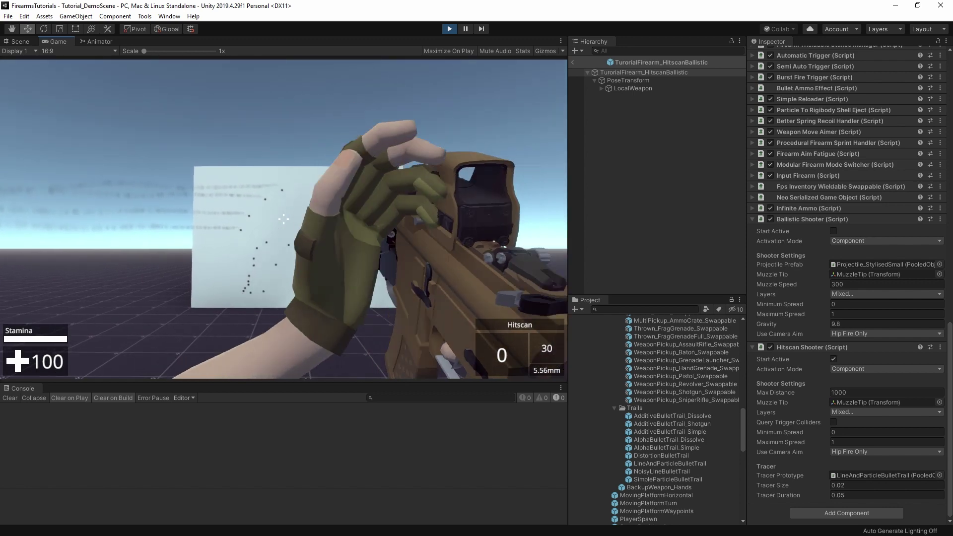
left_click(283, 219)
left_click_drag(284, 219, 283, 219)
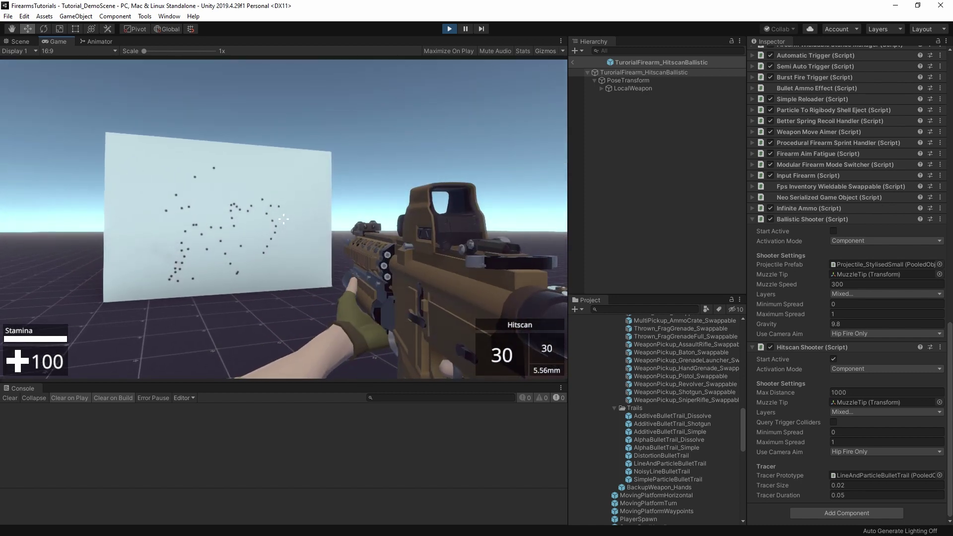
key("Escape")
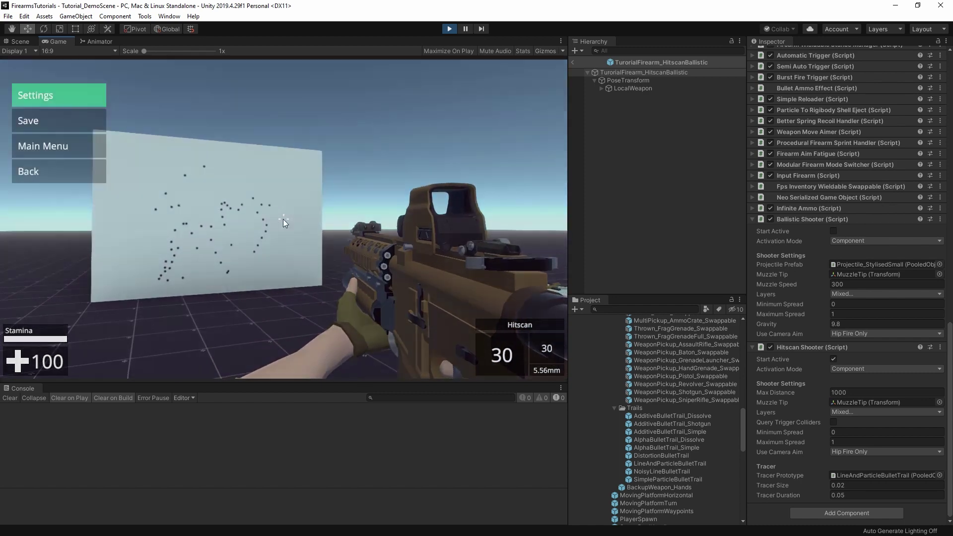
- Stop play mode and set the hitscan tracer to NoisyLineBulletTrail, size 0.03, duration 4
left_click(450, 29)
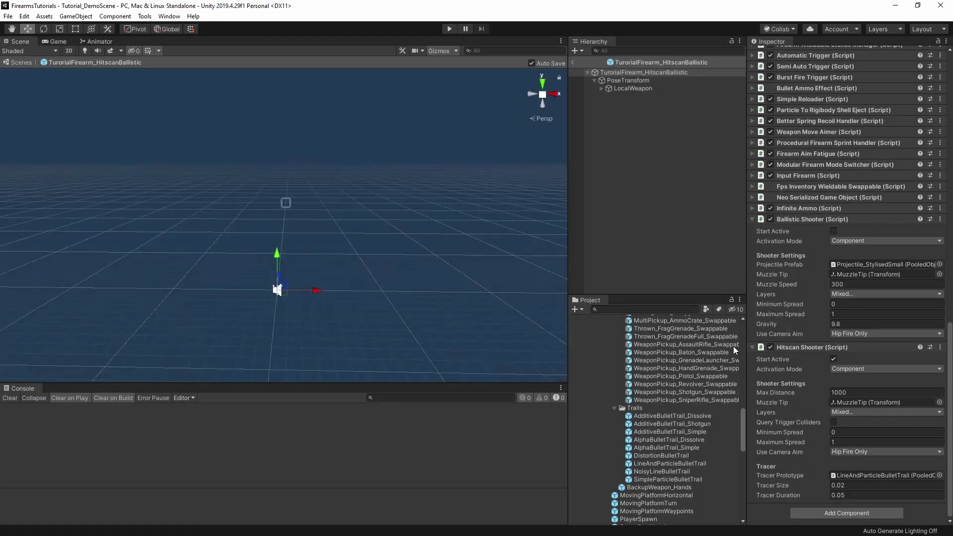
left_click(940, 476)
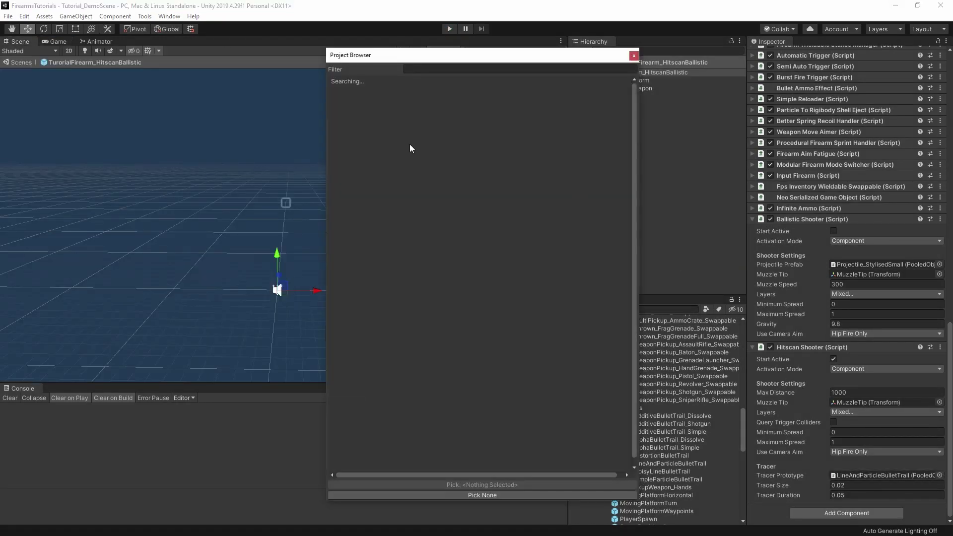
double_click(416, 219)
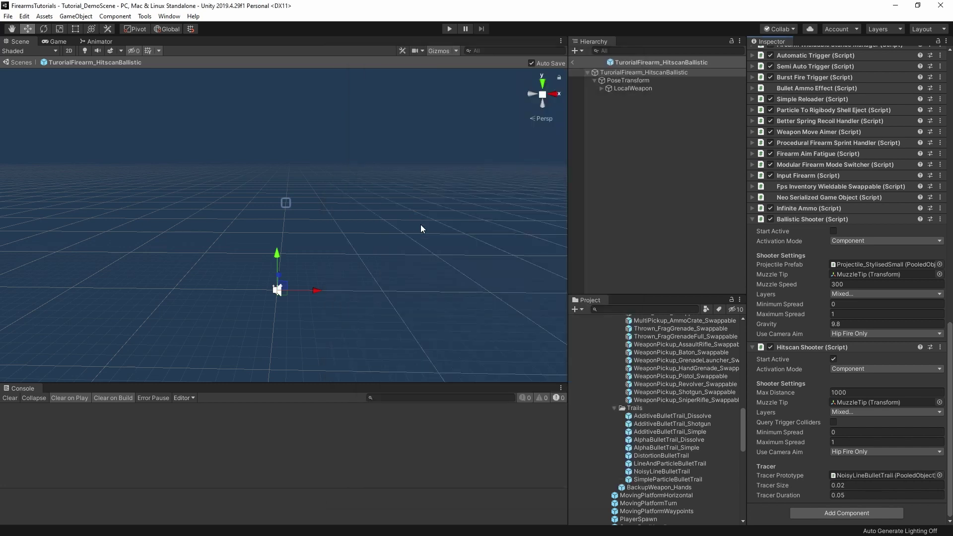
left_click(843, 486)
type("3")
left_click(848, 494)
type("4")
- Enter play mode and fire the rifle at the white wall until the magazine is empty
left_click(453, 29)
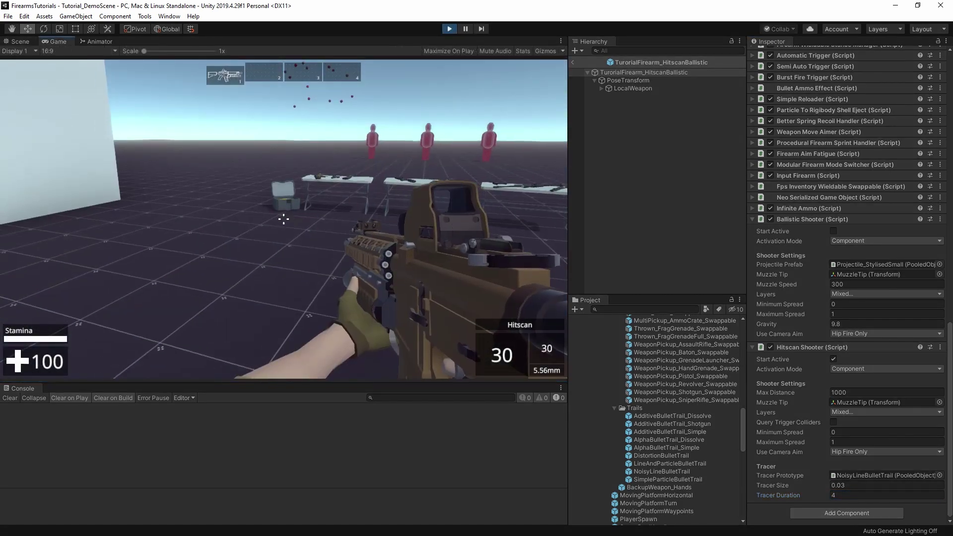
left_click(283, 219)
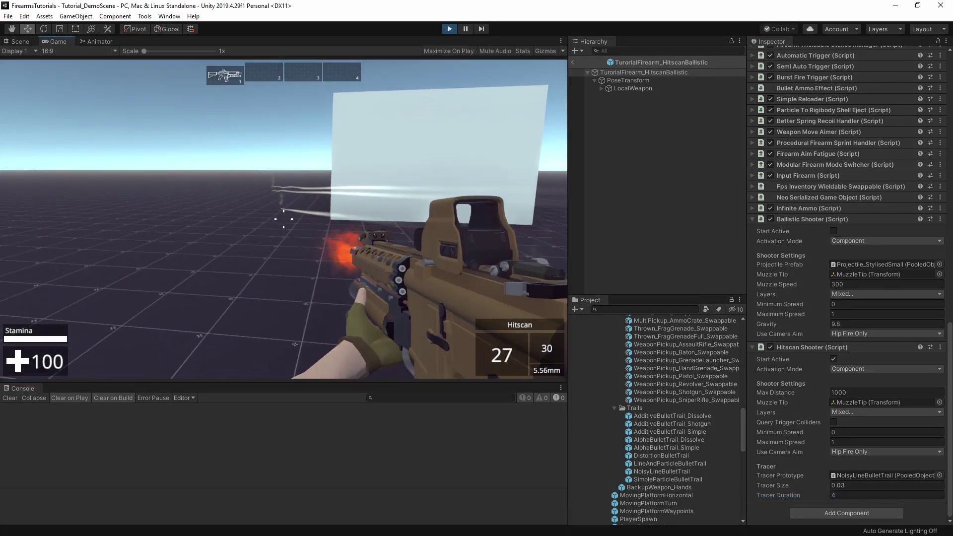
left_click(283, 219)
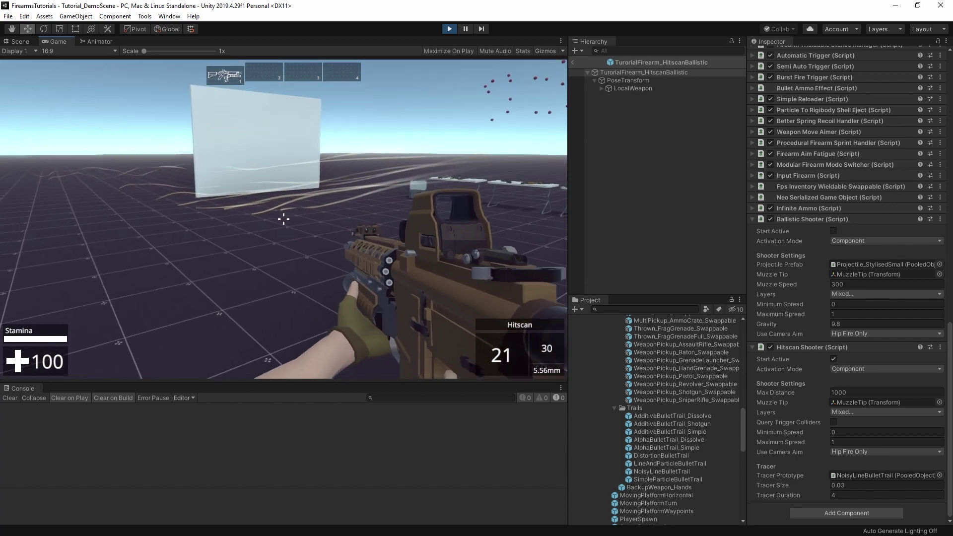
left_click(284, 219)
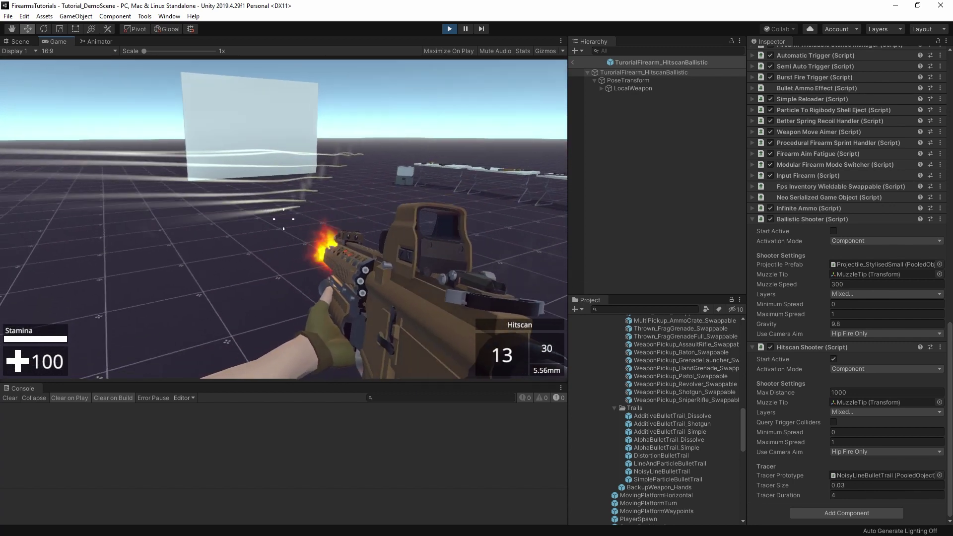
left_click(283, 219)
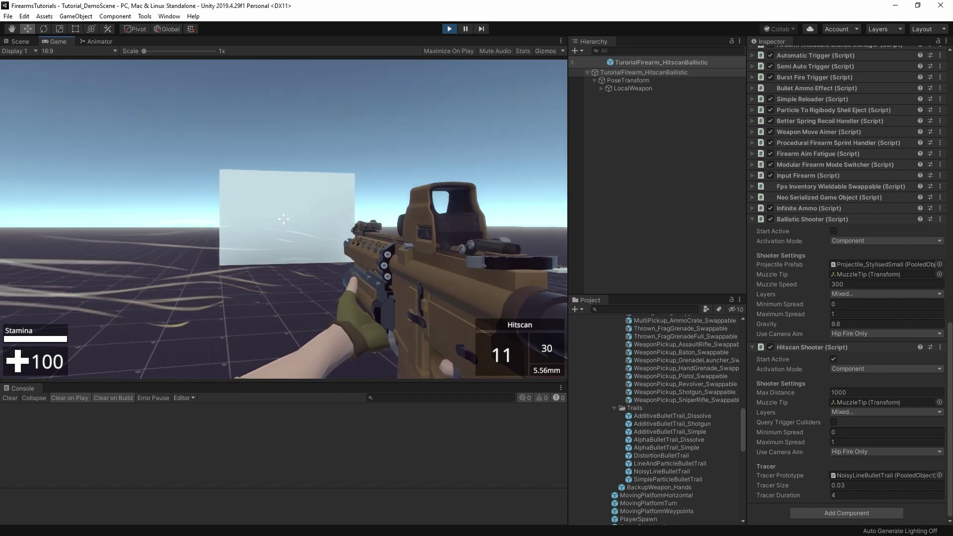
left_click(284, 219)
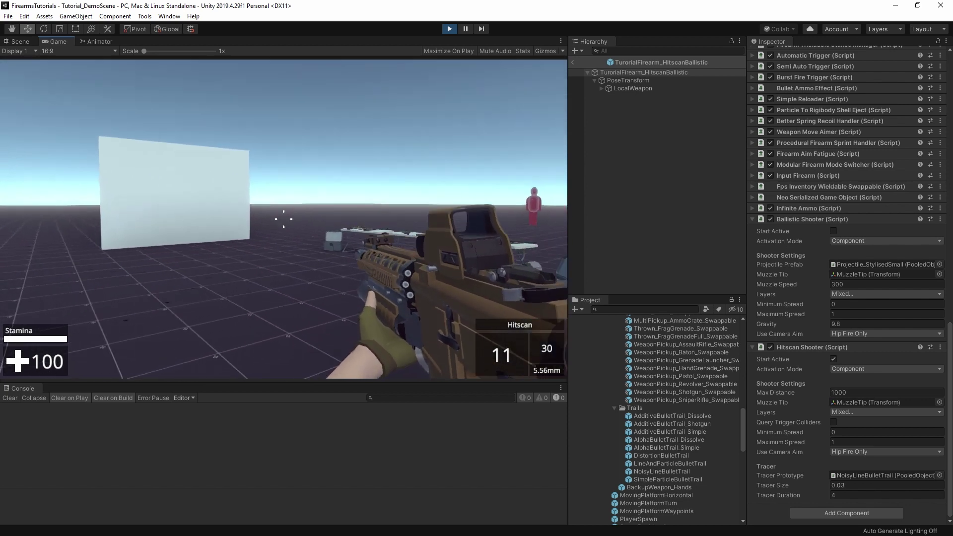
left_click(283, 219)
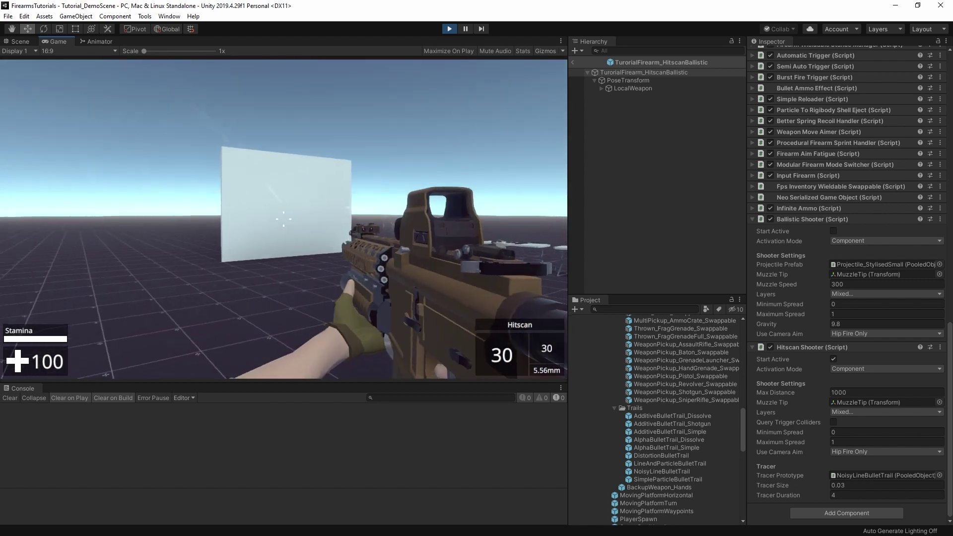
left_click(283, 219)
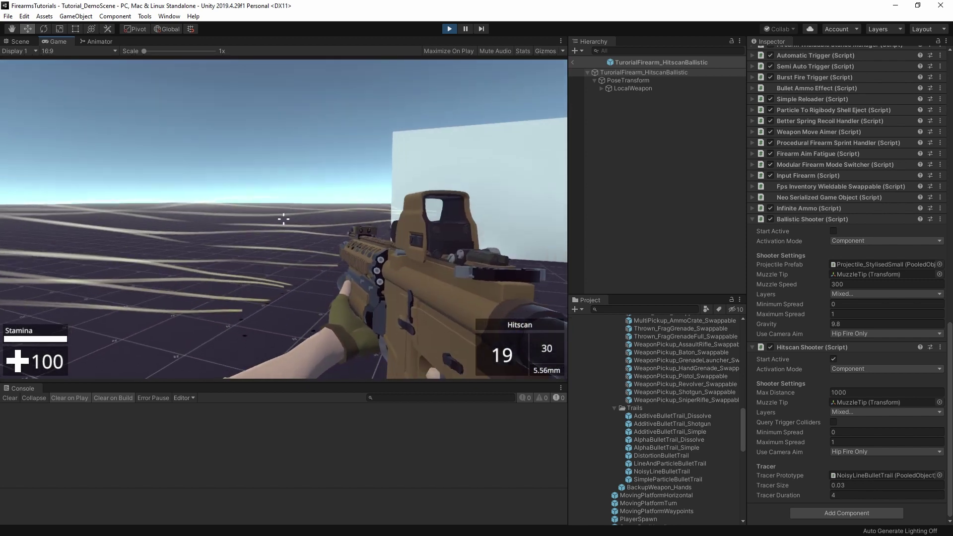
left_click(284, 219)
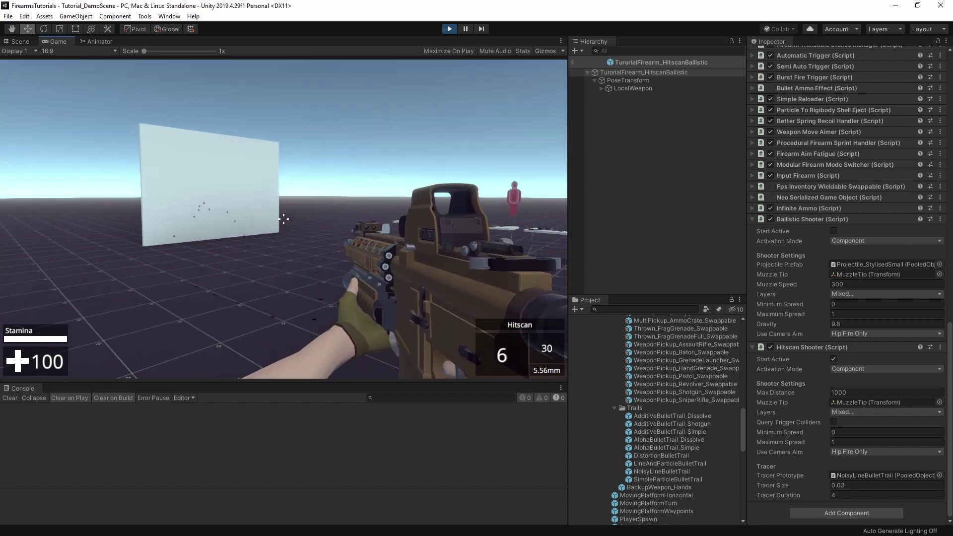
left_click(283, 219)
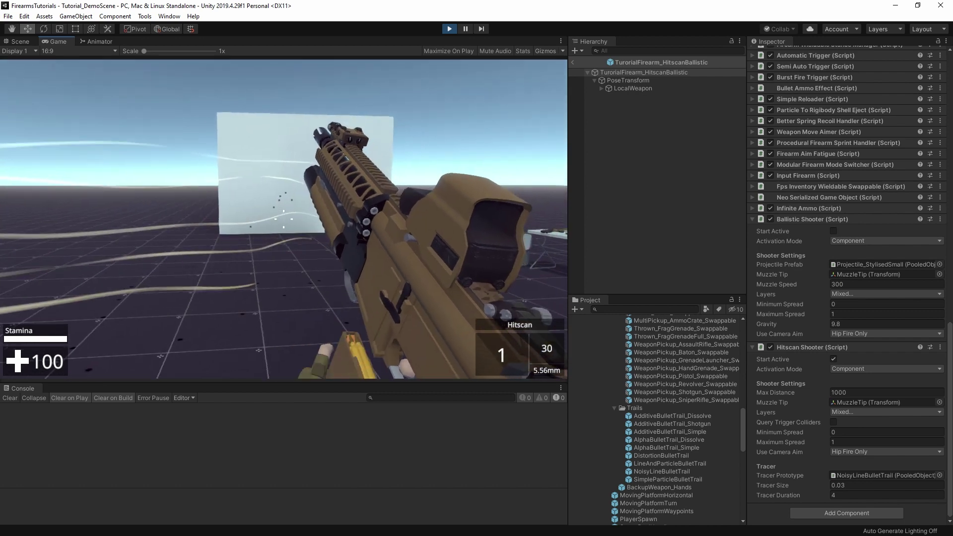
- Reload the rifle, fire again at the wall, then pause the game
key("r")
left_click(284, 219)
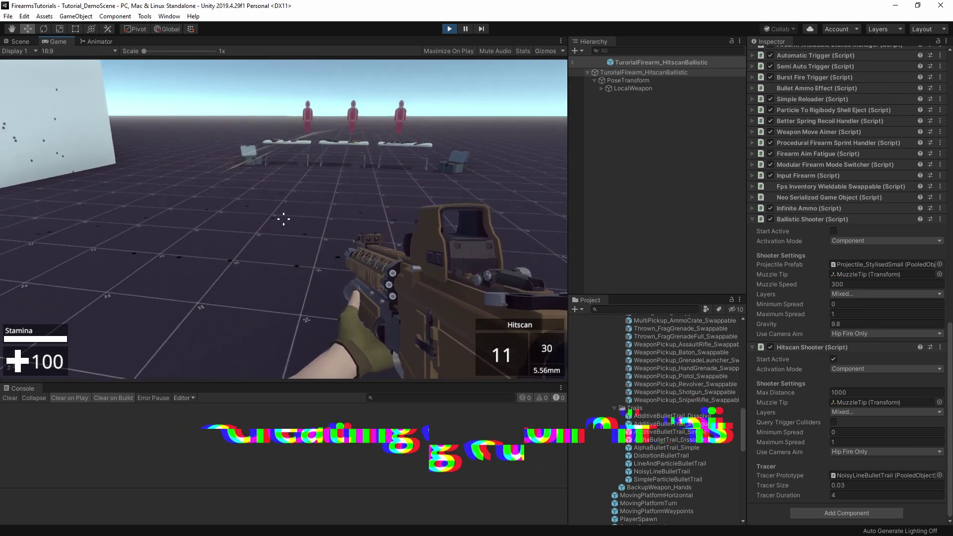
key("Escape")
- Stop play mode and inspect the AdditiveBulletTrail_Shotgun and DistortionBulletTrail prefab components
left_click(448, 29)
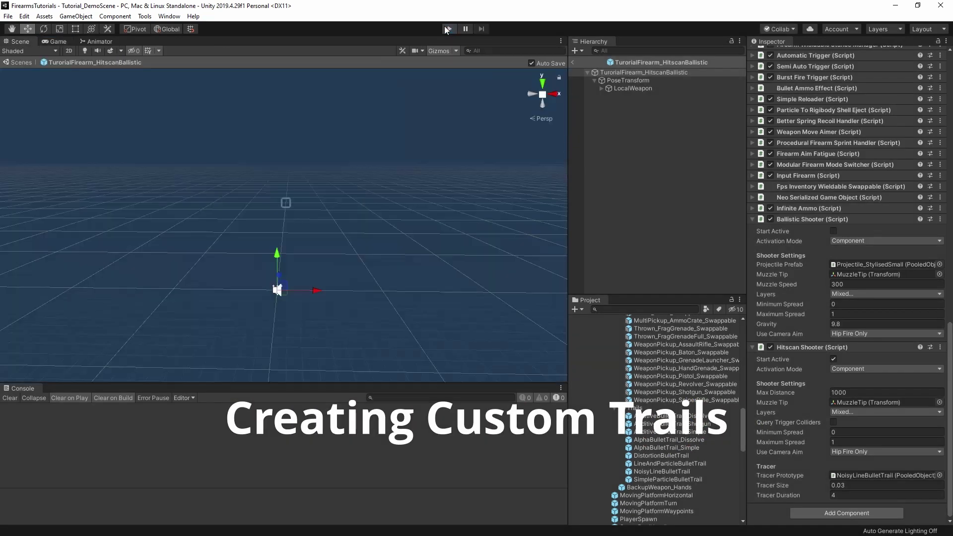
left_click(669, 423)
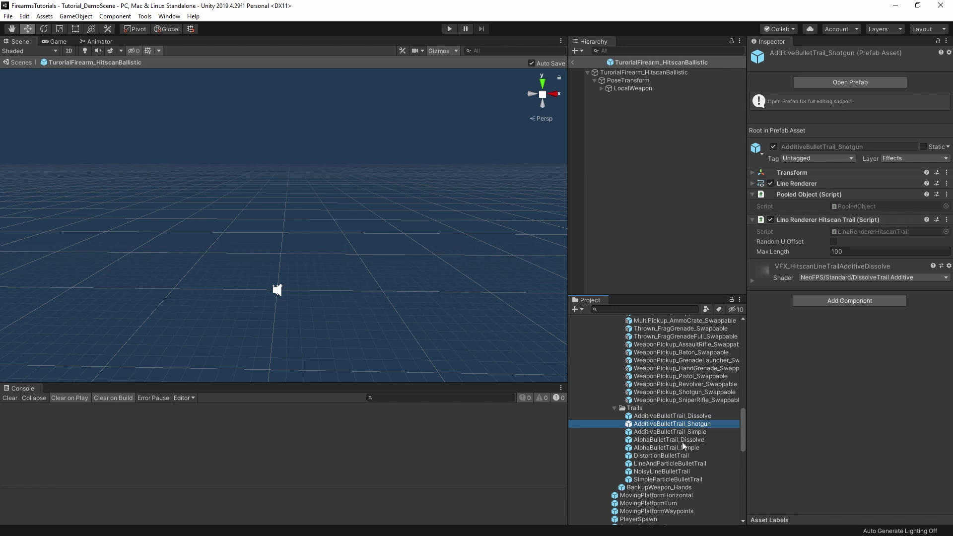
left_click(658, 455)
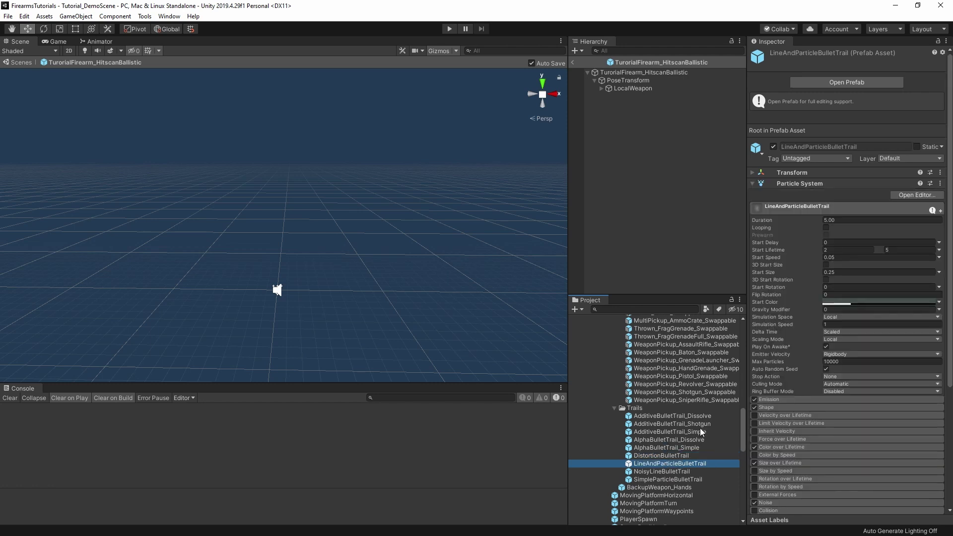
scroll(811, 338, "down", 5)
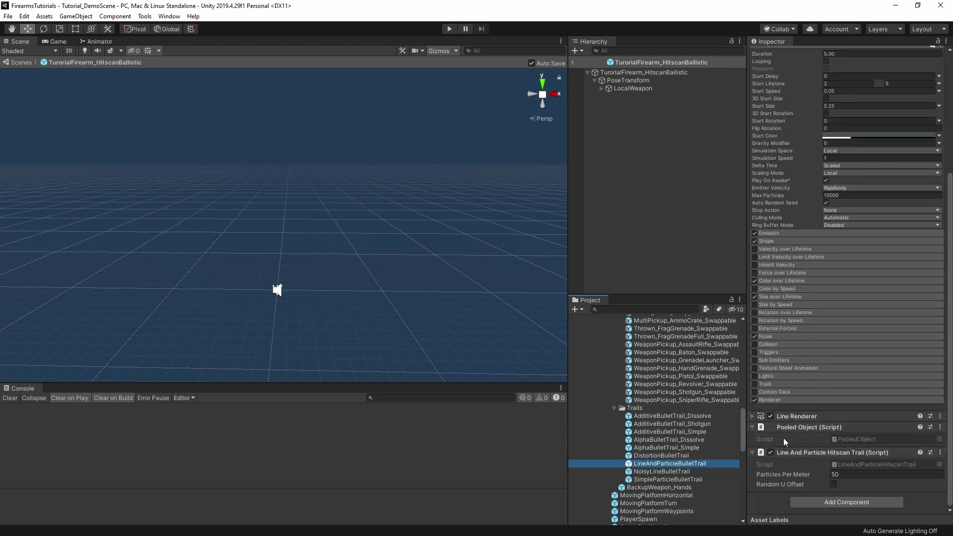
scroll(845, 143, "up", 5)
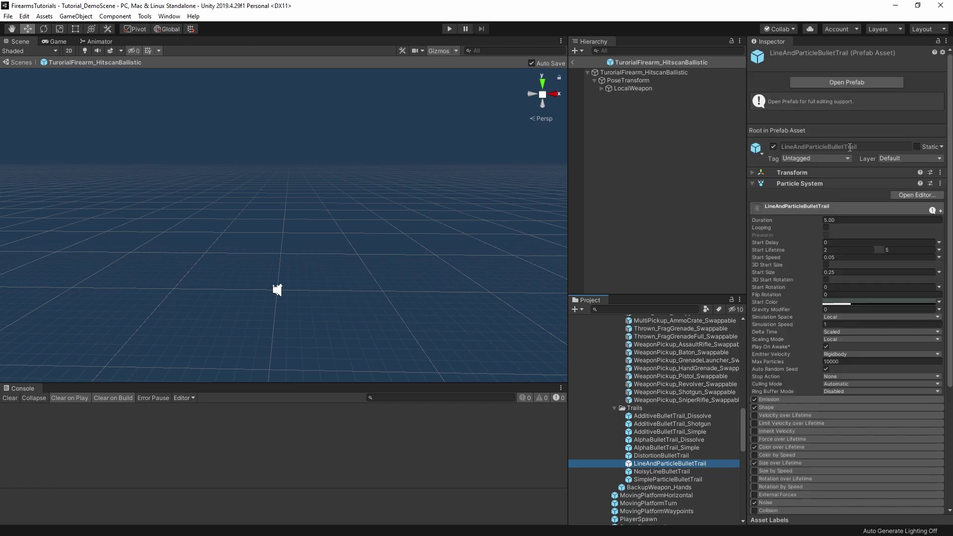
scroll(837, 192, "down", 5)
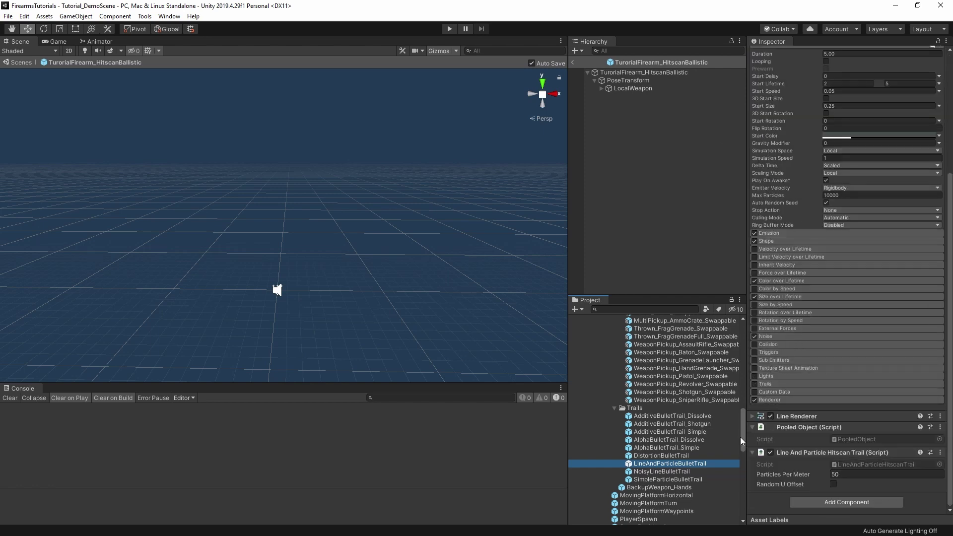
- Open NoisyLineBulletTrail in prefab editing, then review SimpleParticleBulletTrail's settings
double_click(650, 472)
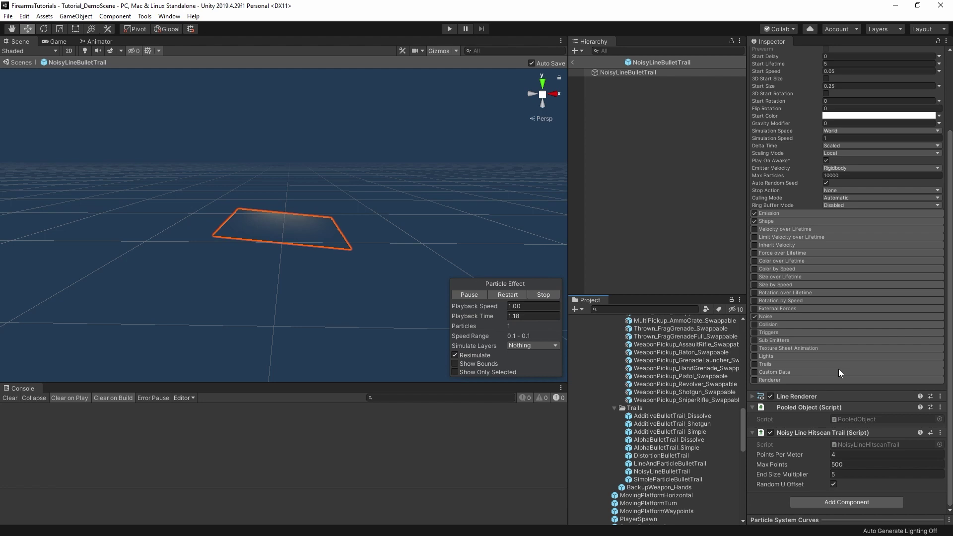
scroll(818, 322, "up", 3)
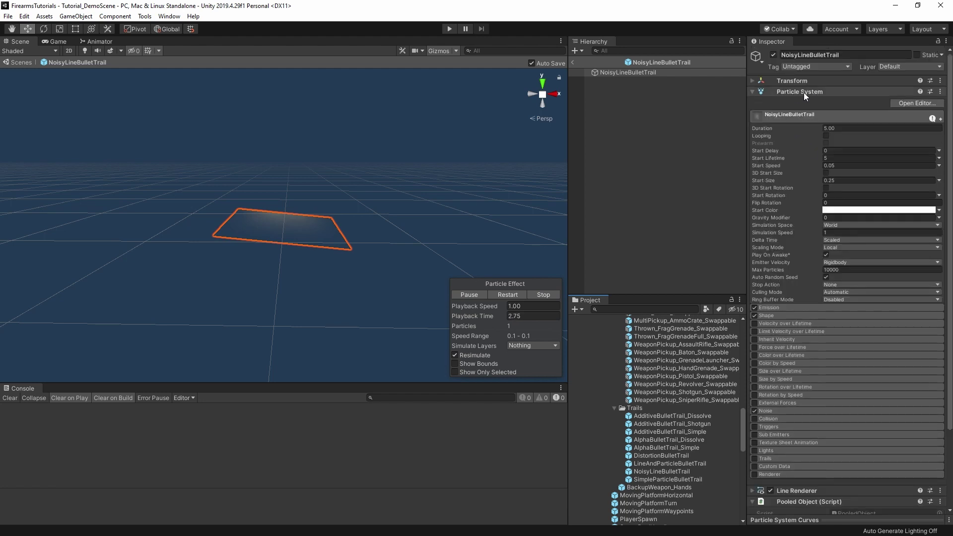
scroll(820, 392, "down", 3)
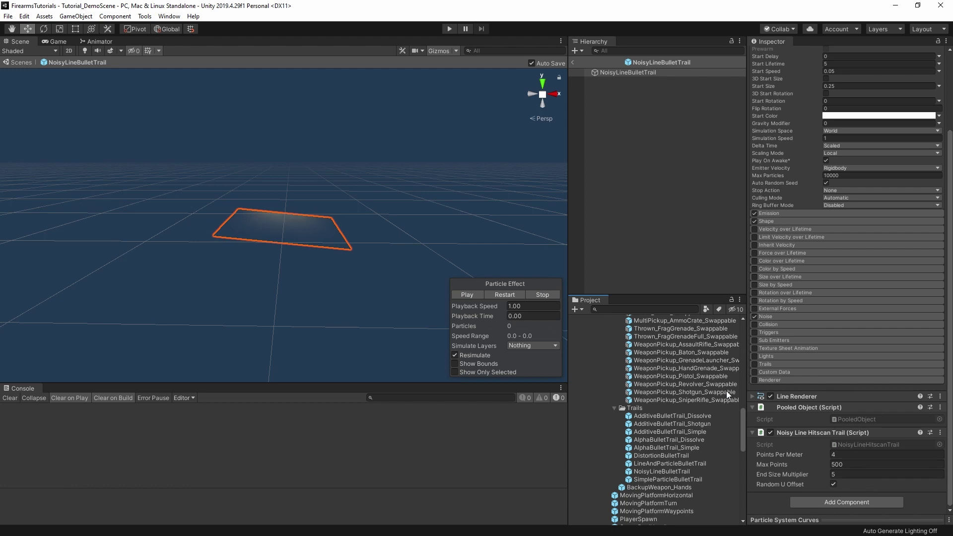
left_click(661, 479)
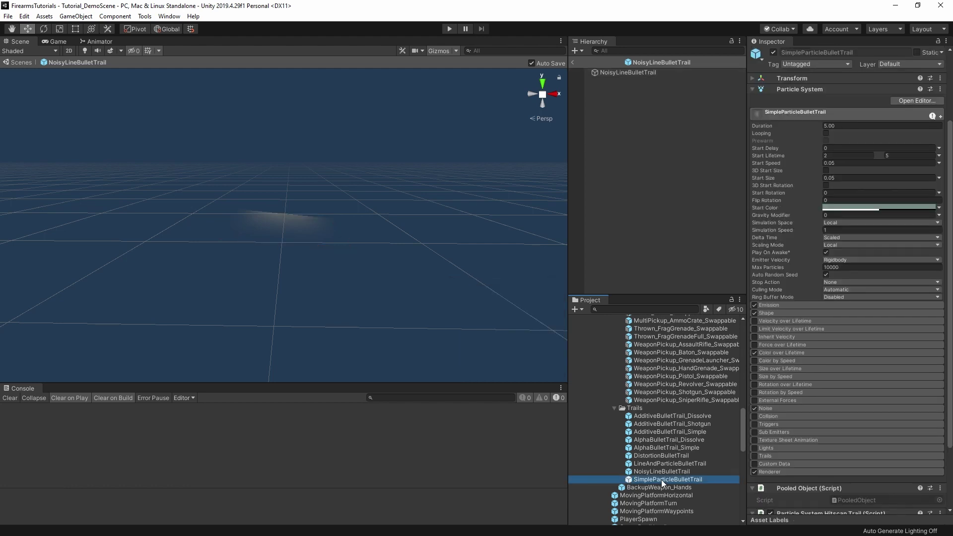
scroll(871, 419, "down", 3)
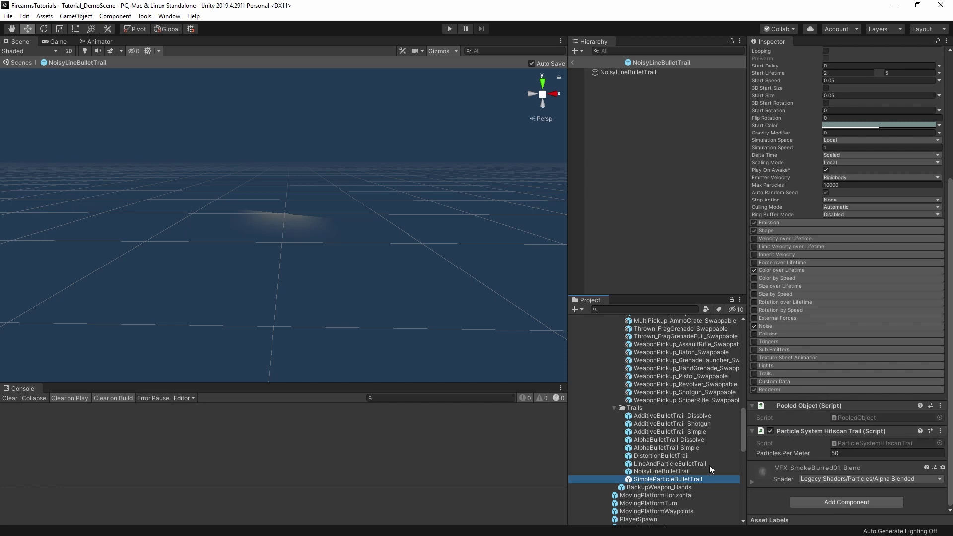
- Open AdditiveBulletTrail_Dissolve's Line Renderer Hitscan Trail script in Visual Studio
left_click(677, 418)
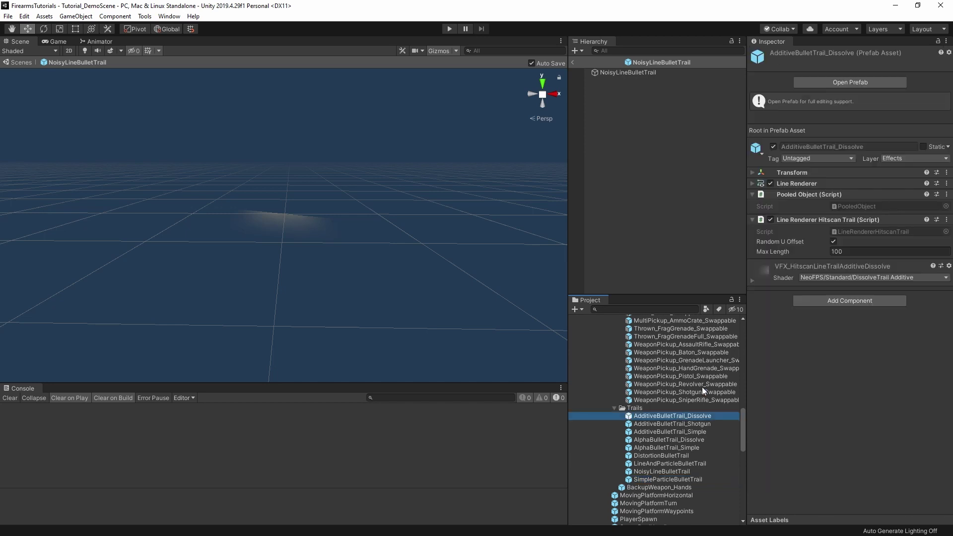
right_click(937, 221)
left_click(876, 350)
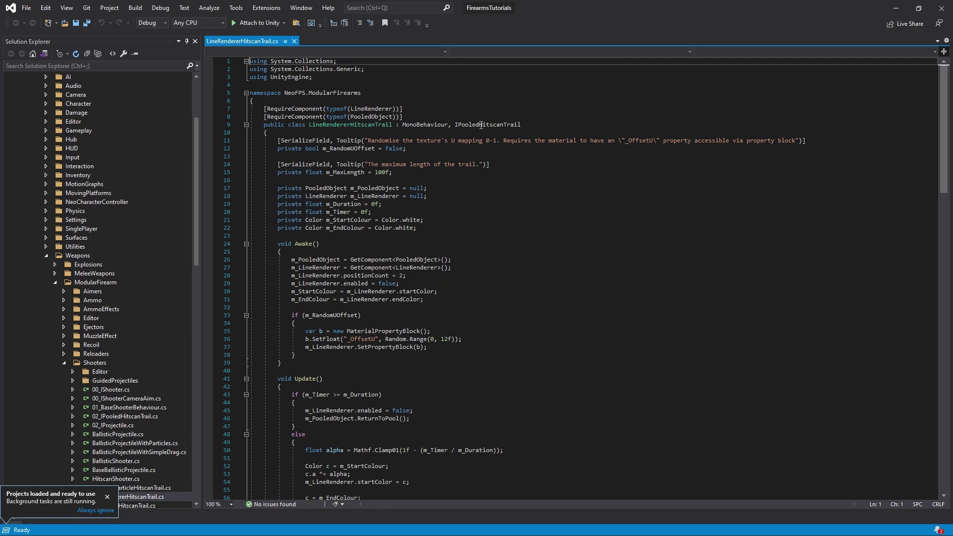
double_click(478, 125)
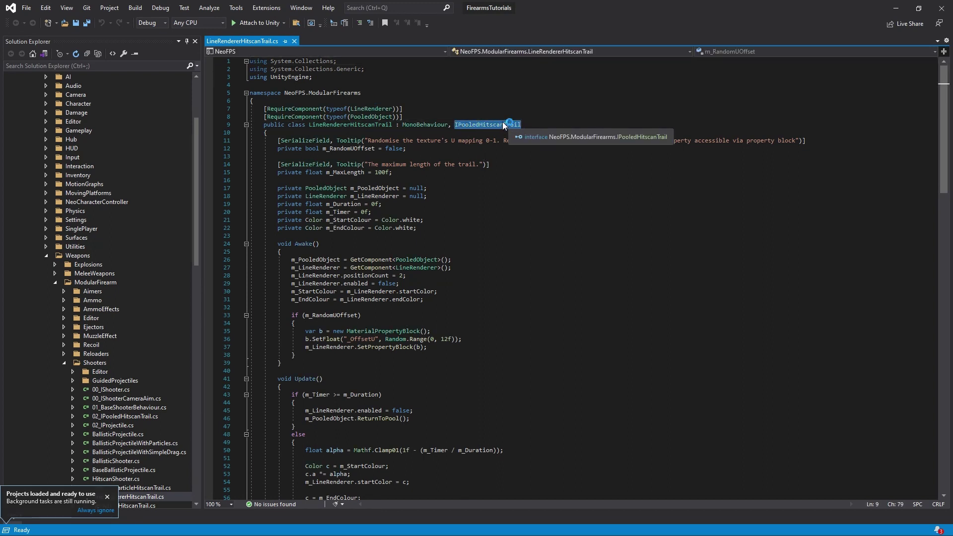
double_click(373, 118)
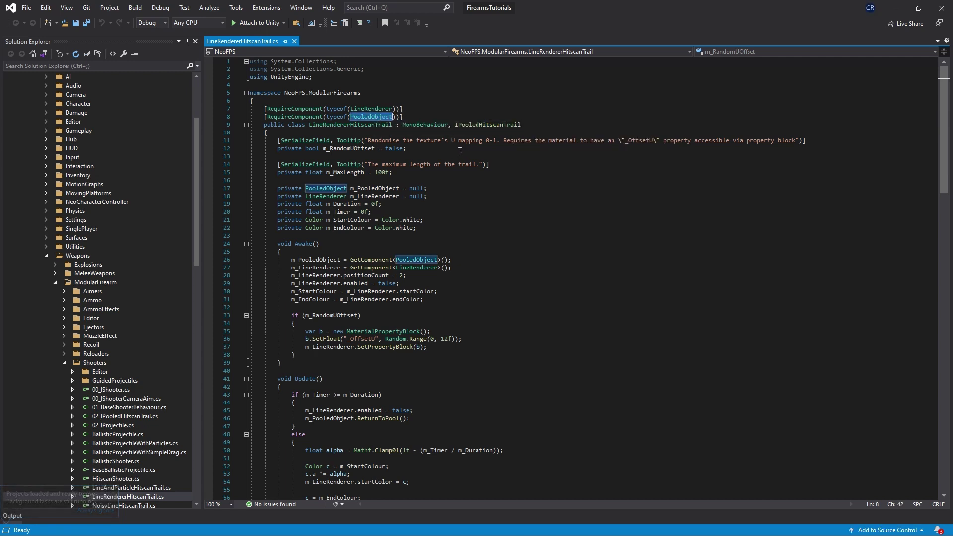
left_click(416, 120)
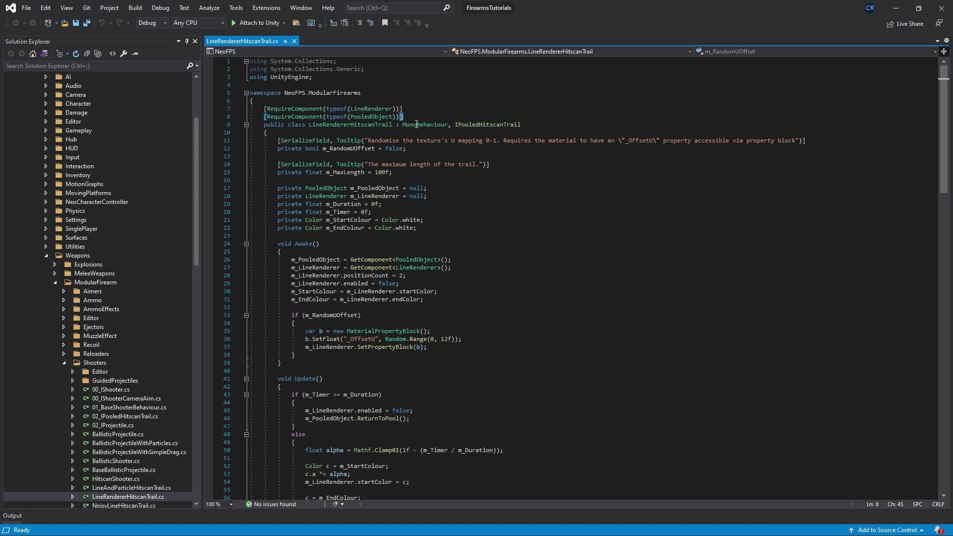
double_click(417, 124)
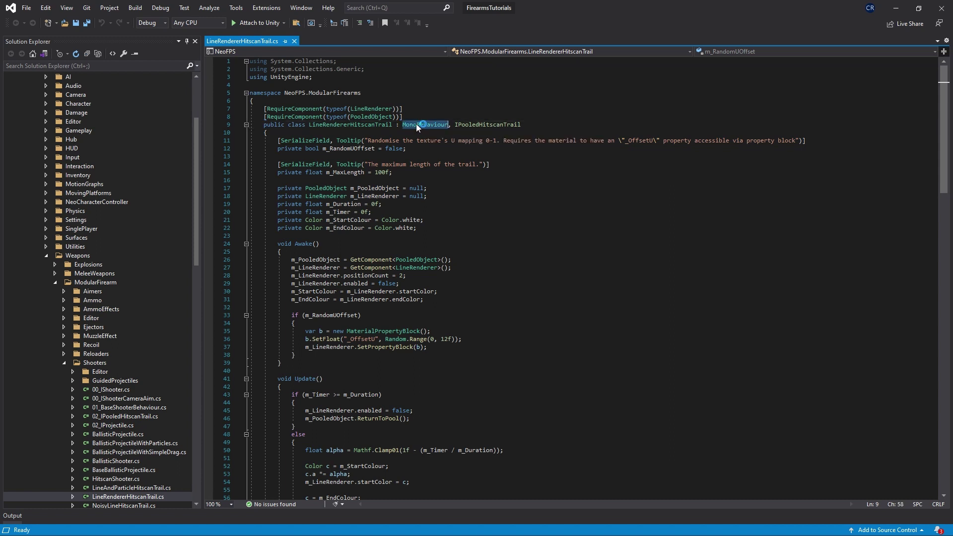
double_click(487, 125)
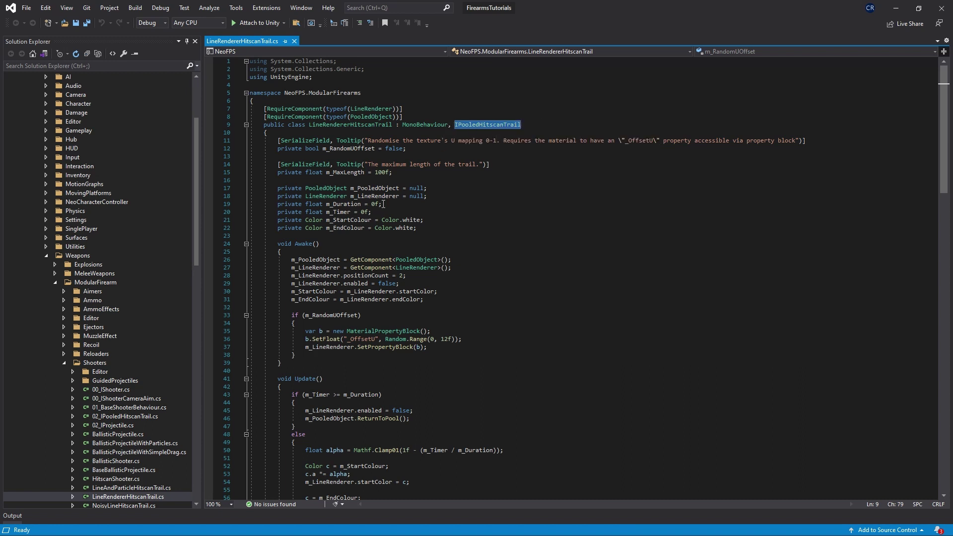
double_click(378, 187)
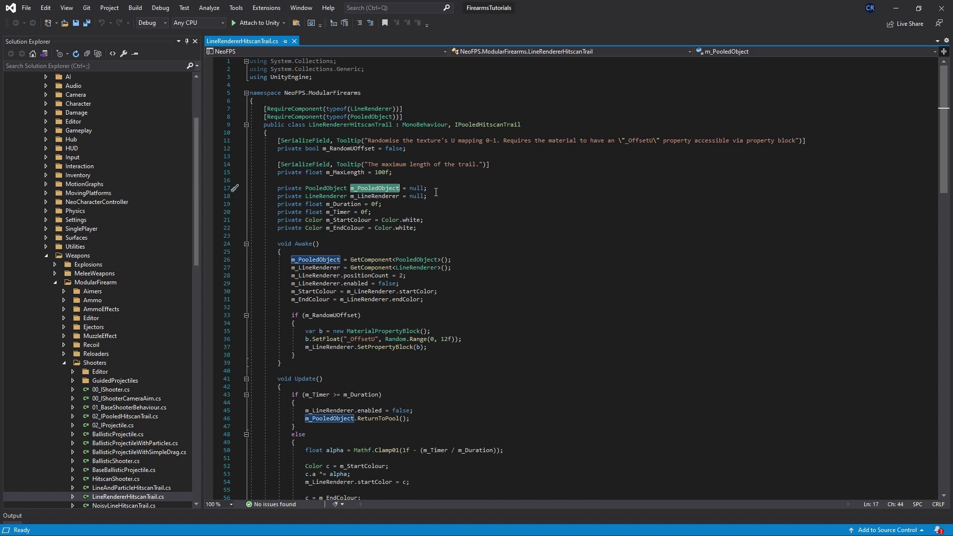
left_click_drag(436, 189, 278, 180)
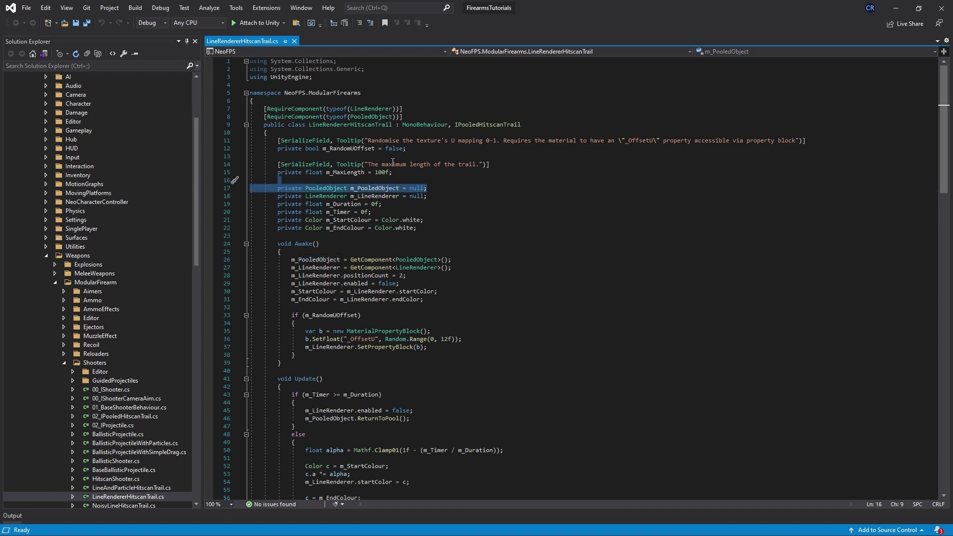
scroll(307, 223, "down", 1)
left_click_drag(452, 237, 281, 229)
scroll(410, 169, "down", 1)
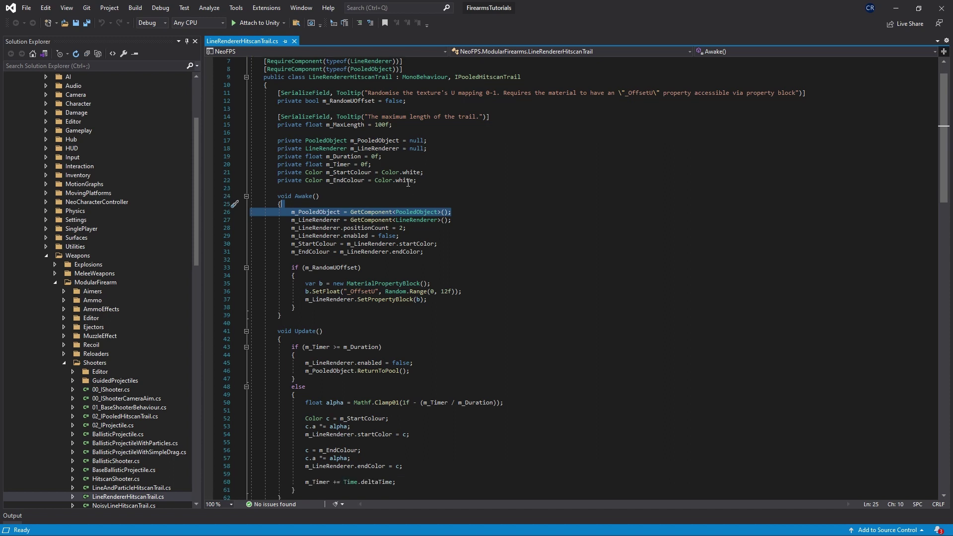
scroll(415, 207, "up", 2)
right_click(477, 125)
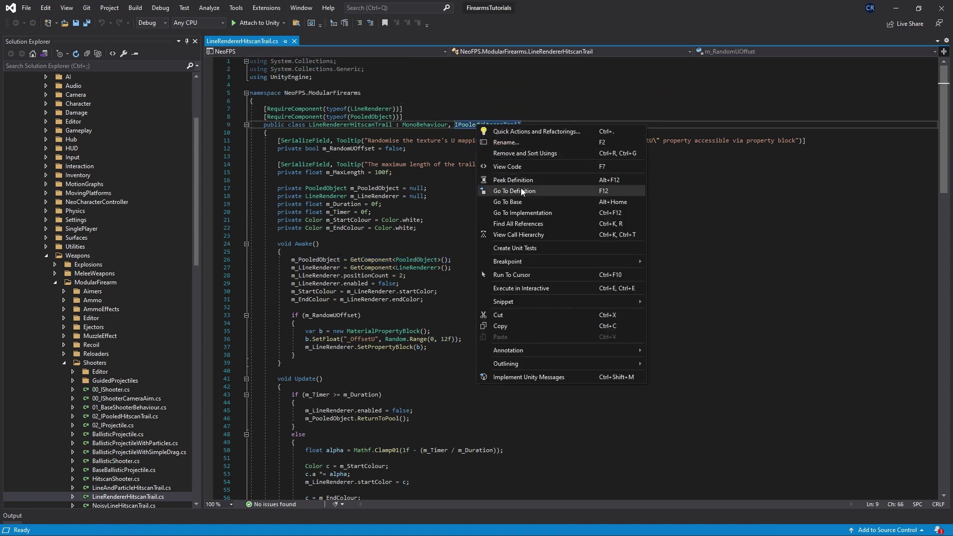
left_click(522, 191)
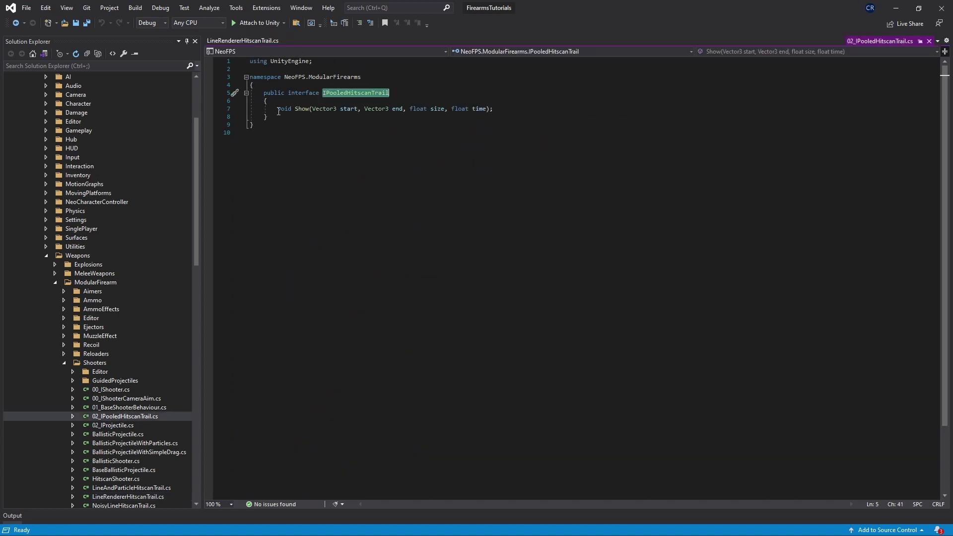
left_click_drag(279, 111, 491, 110)
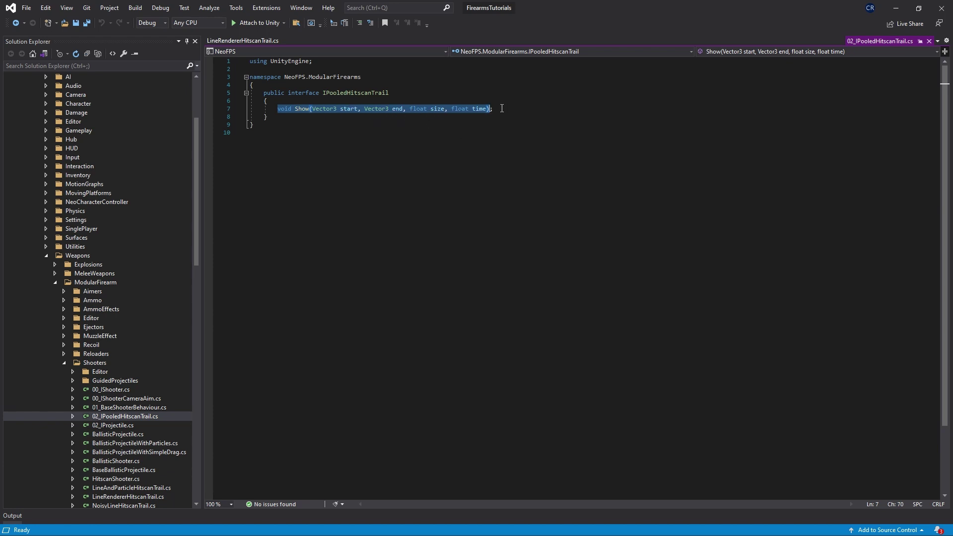
left_click(242, 41)
scroll(304, 289, "down", 11)
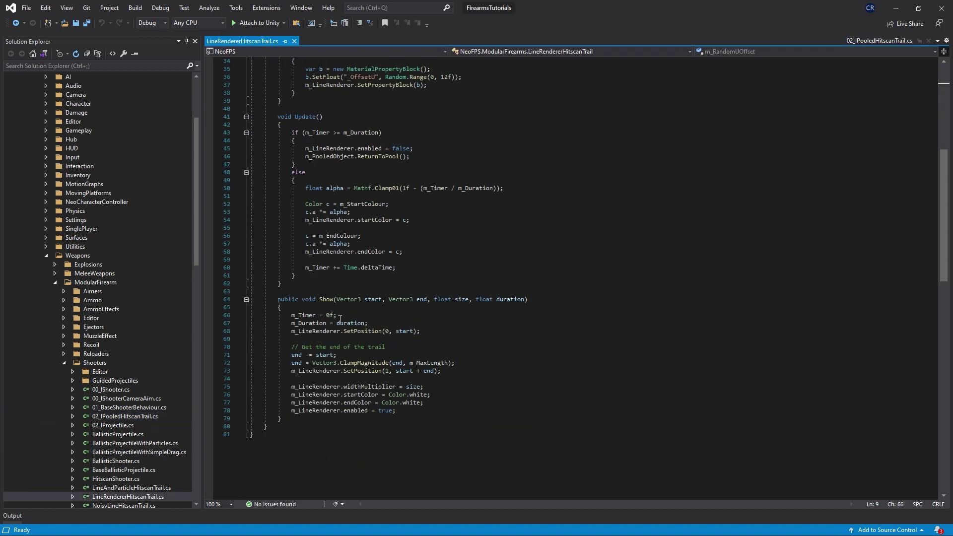
double_click(370, 330)
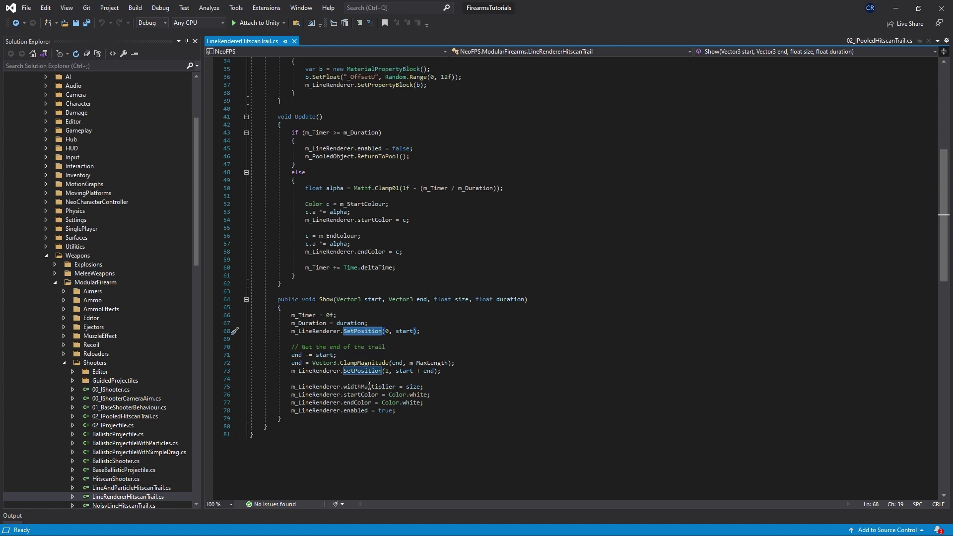
double_click(414, 387)
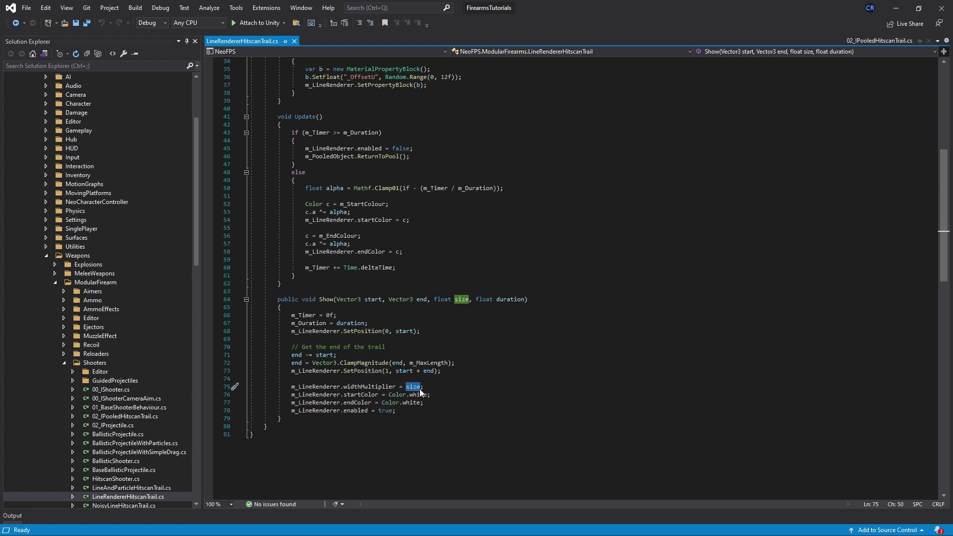
scroll(422, 391, "up", 4)
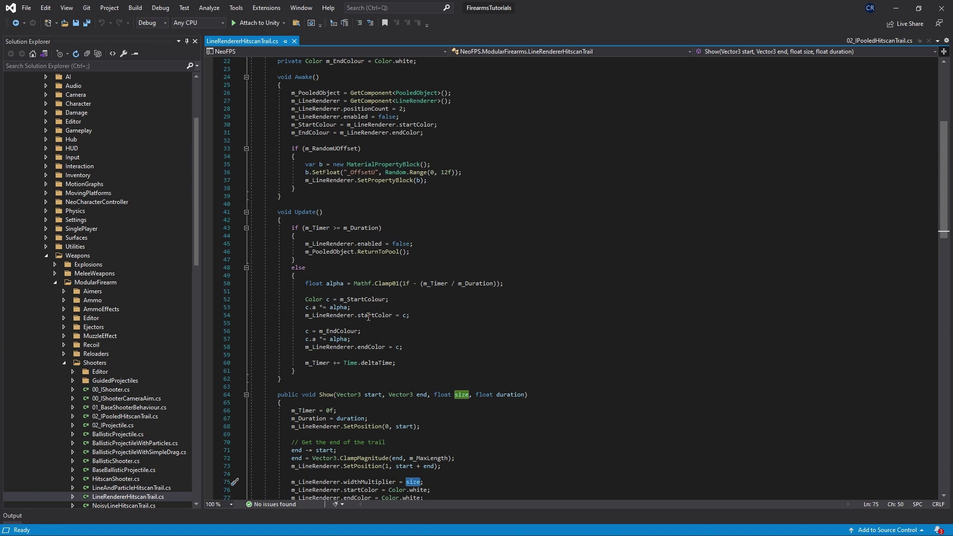
scroll(334, 271, "down", 1)
left_click_drag(309, 339, 402, 339)
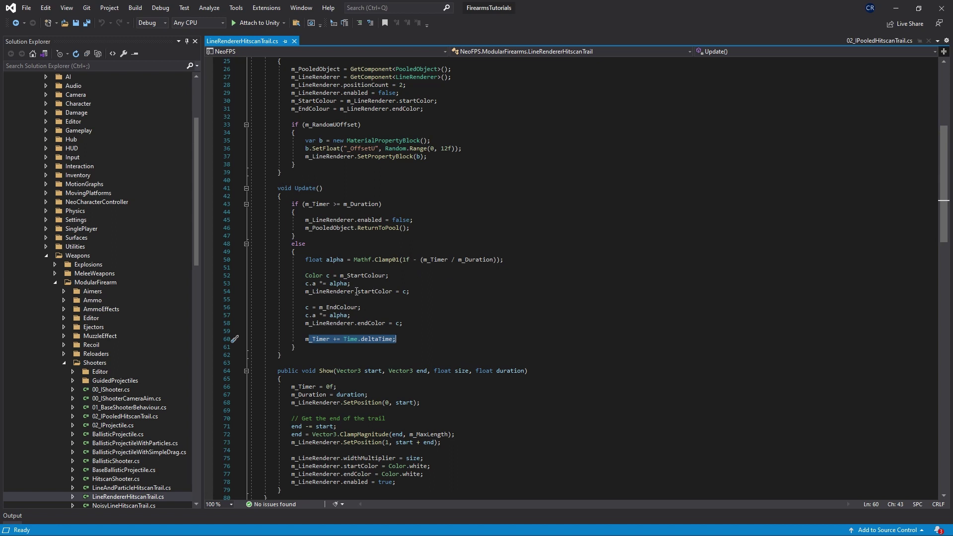
scroll(422, 264, "up", 1)
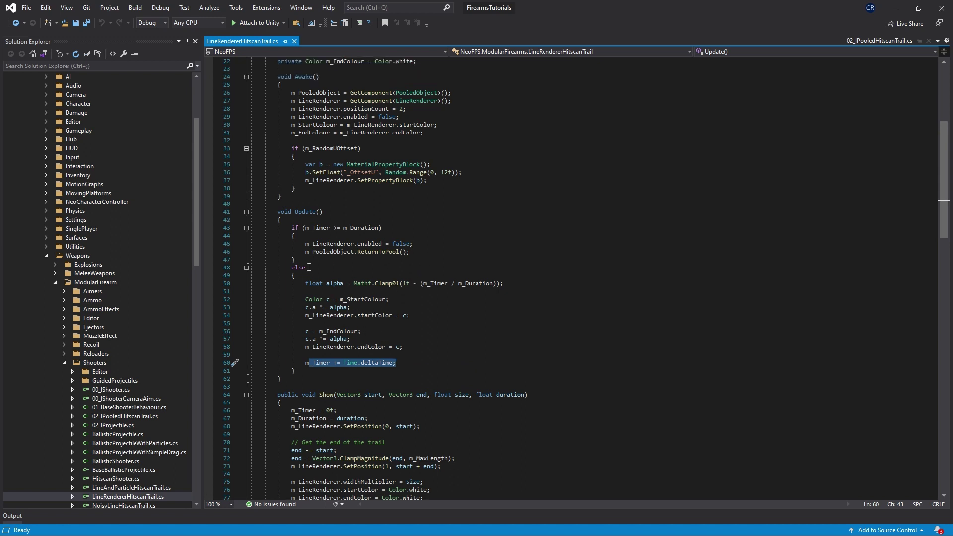
left_click(318, 229)
double_click(355, 230)
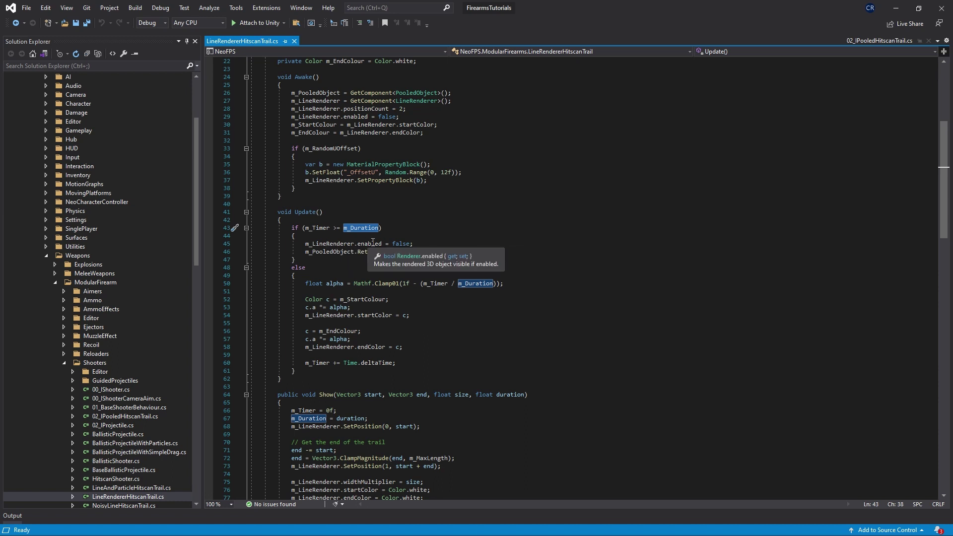
left_click(355, 252)
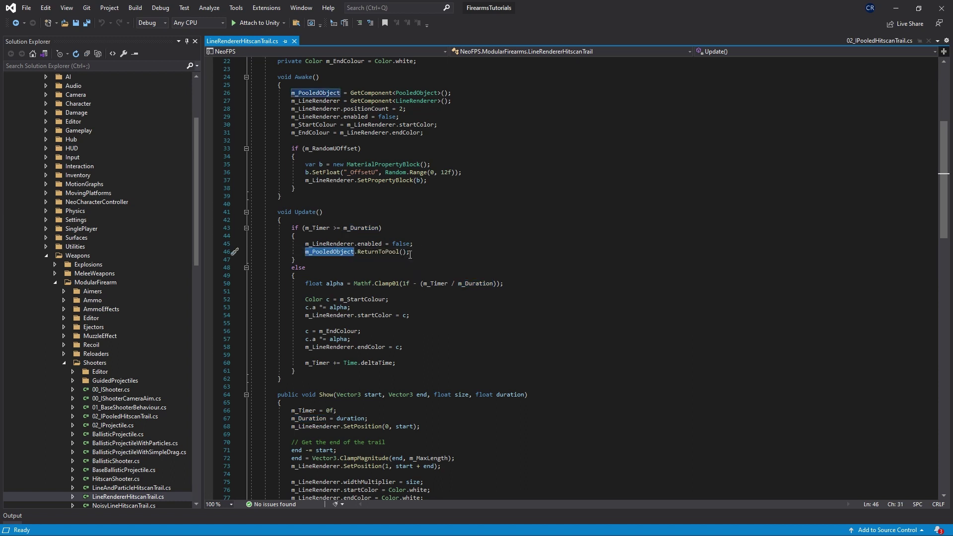
double_click(367, 252)
scroll(496, 254, "up", 3)
scroll(495, 255, "up", 4)
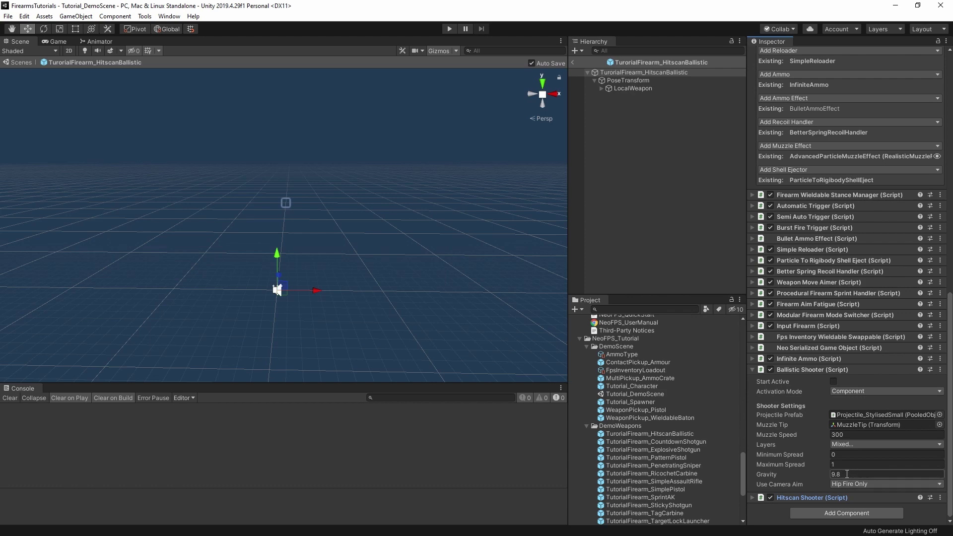
scroll(841, 246, "up", 10)
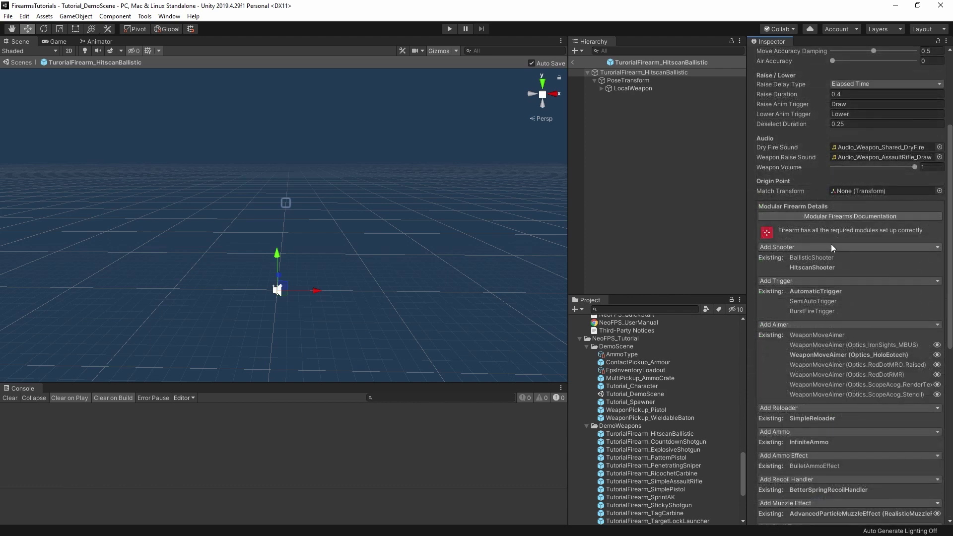
left_click(837, 246)
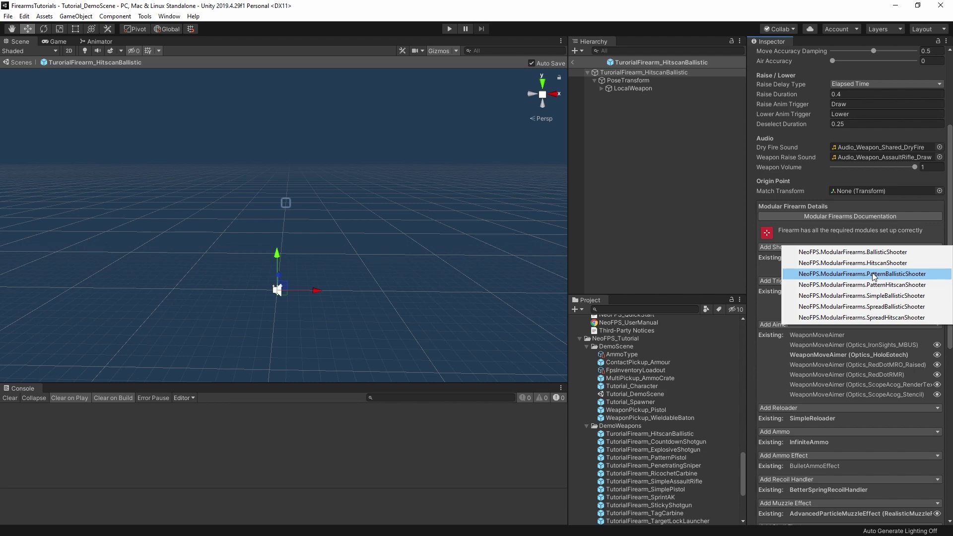
left_click(882, 297)
scroll(884, 296, "down", 10)
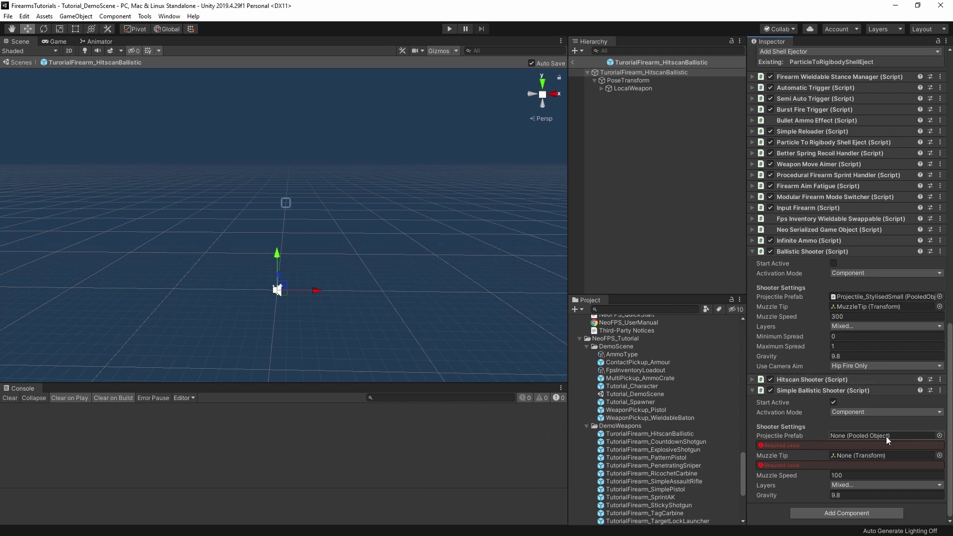
left_click(941, 390)
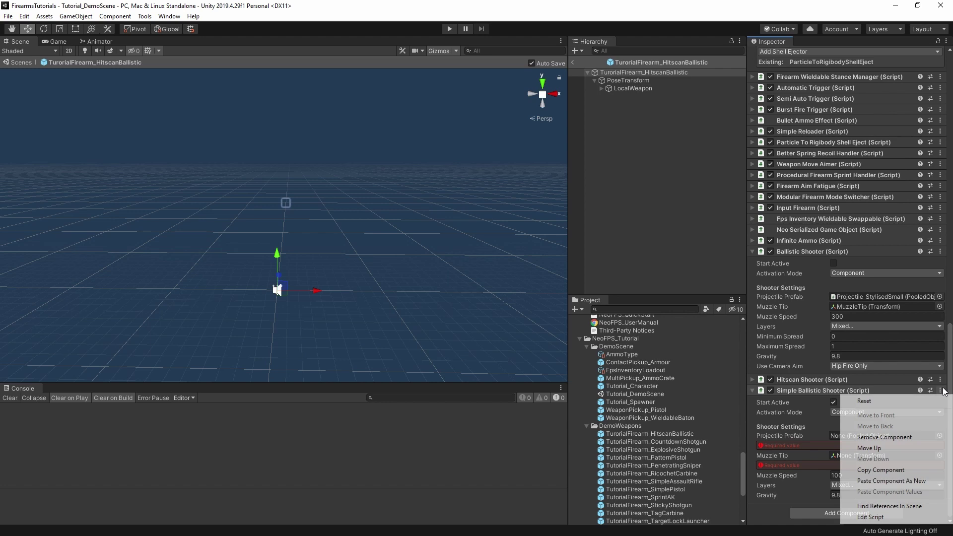
left_click(910, 436)
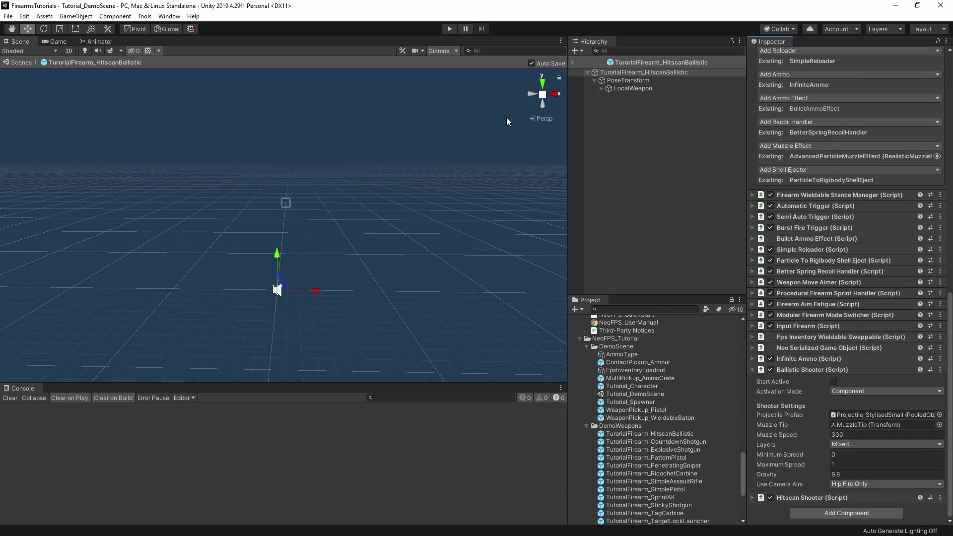
- Test the firearm in ballistic fire mode, emptying the magazine at the targets
left_click(449, 28)
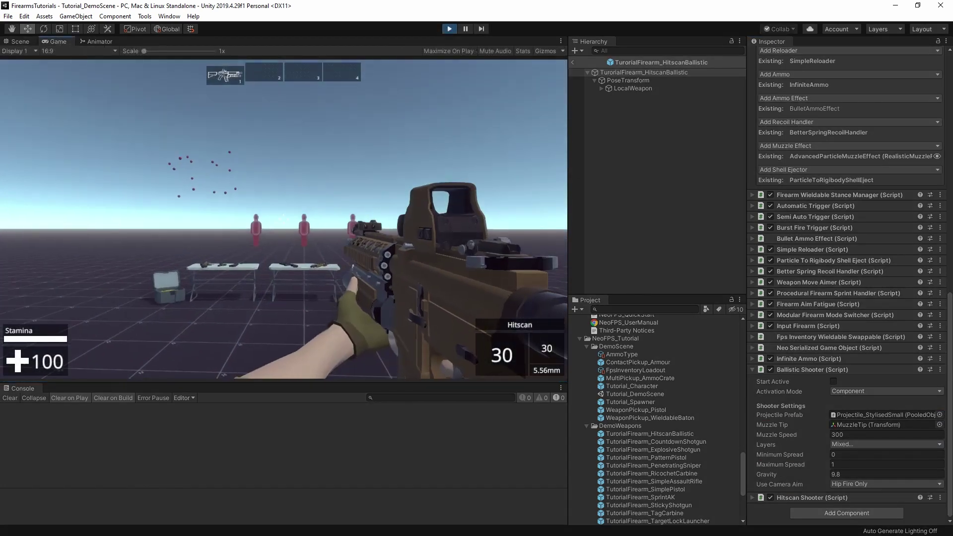
key("v")
left_click(283, 219)
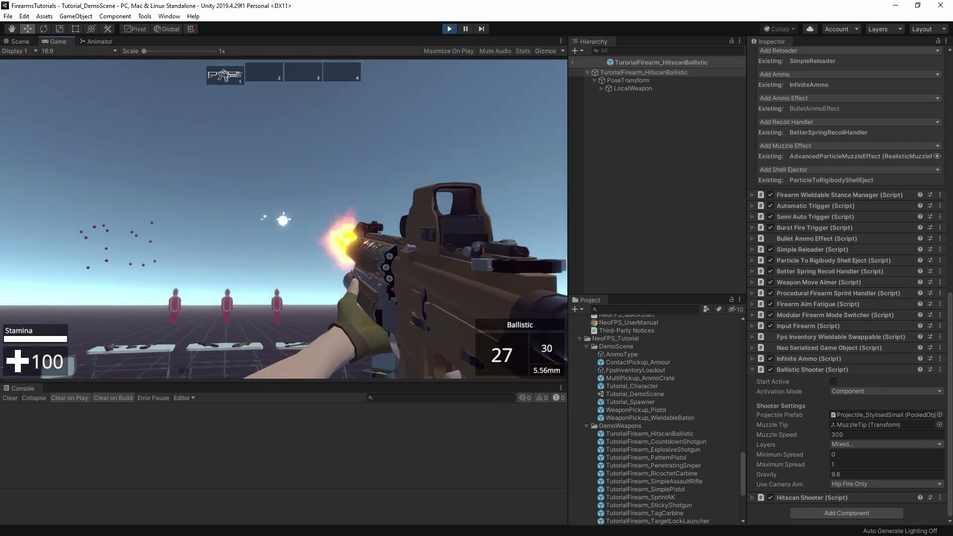
left_click(283, 218)
left_click(284, 218)
left_click(284, 219)
left_click(284, 218)
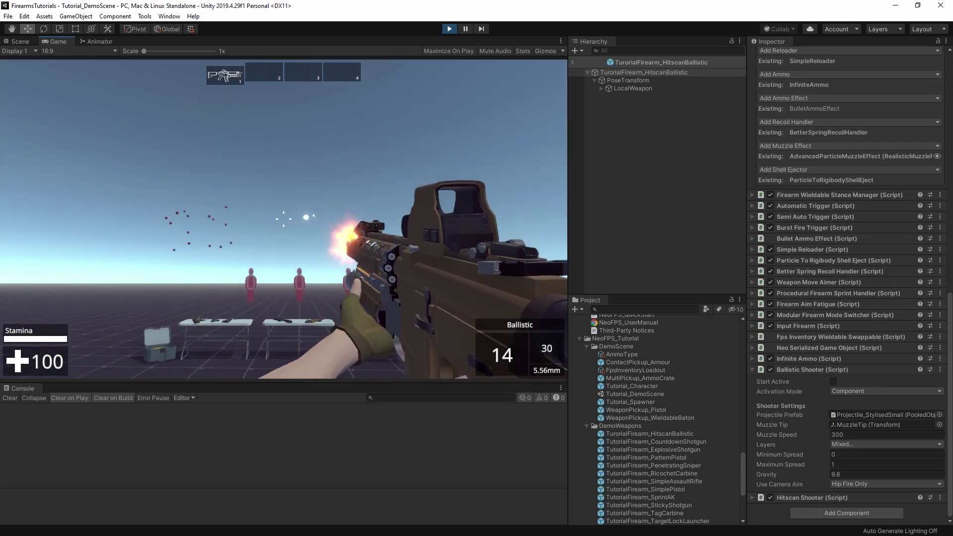
left_click(283, 219)
left_click(283, 218)
left_click(284, 218)
left_click(283, 219)
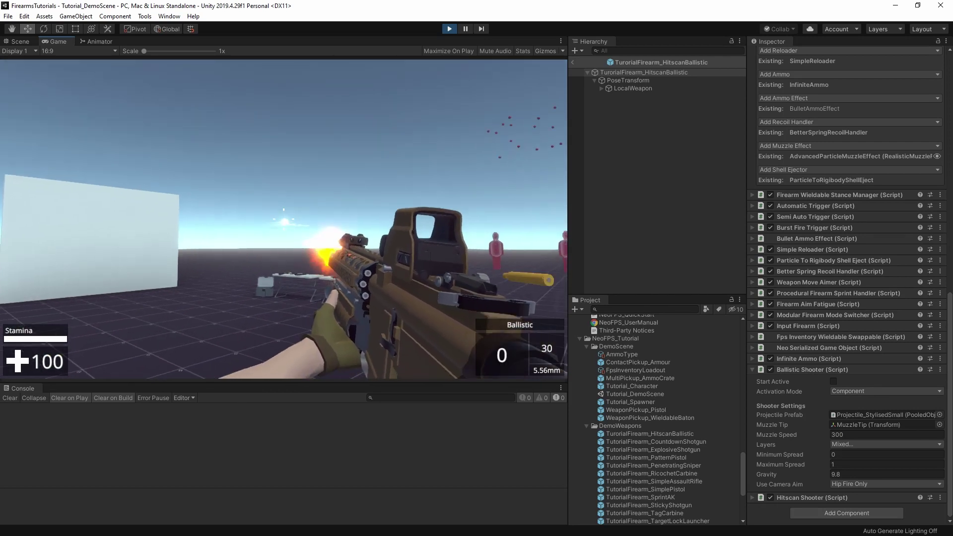
key("ctrl+p")
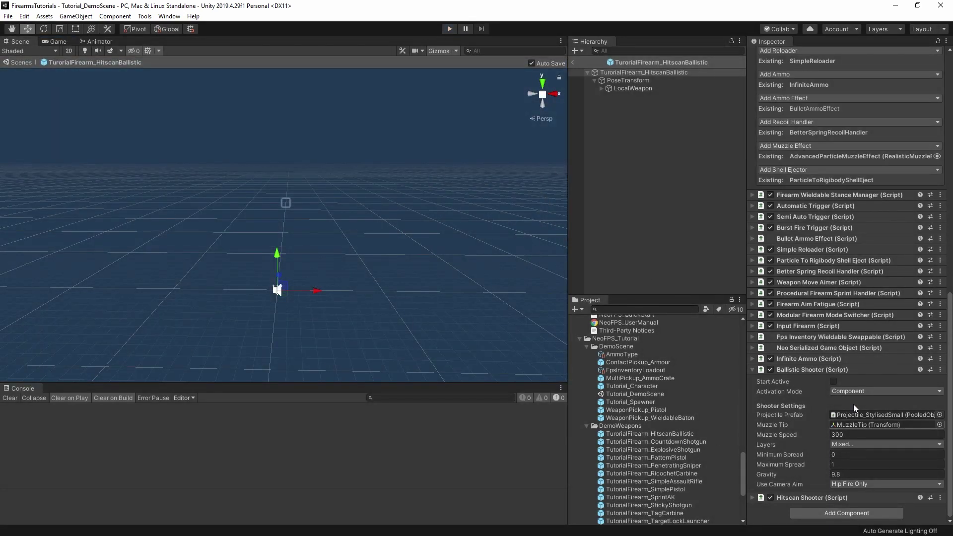
- Assign Projectile_pt50bmg as the Projectile Prefab and test-fire it
left_click(872, 415)
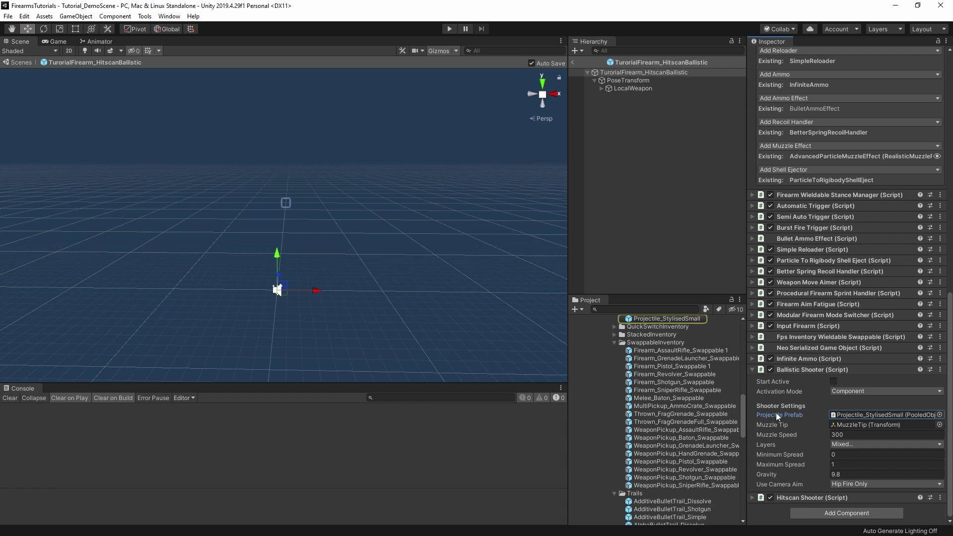
scroll(654, 381, "up", 3)
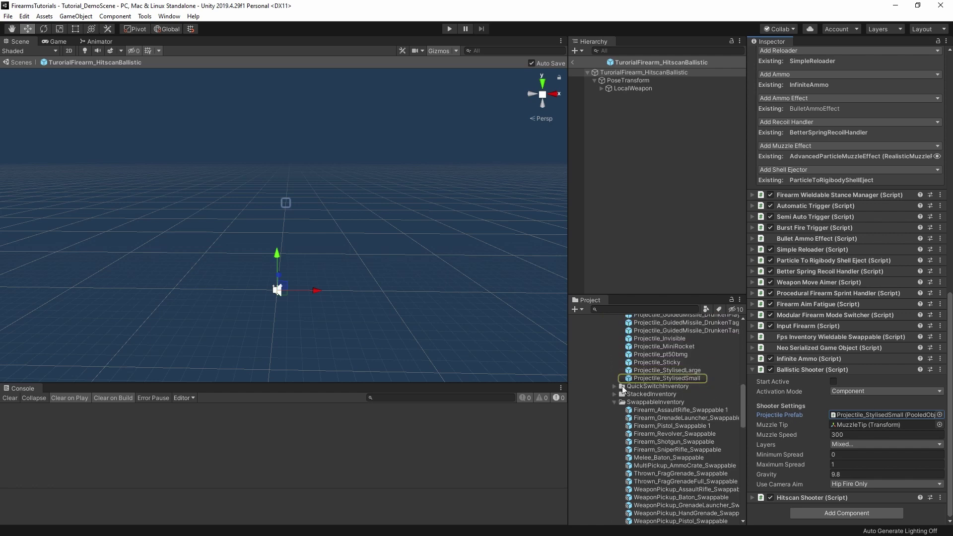
scroll(646, 376, "up", 3)
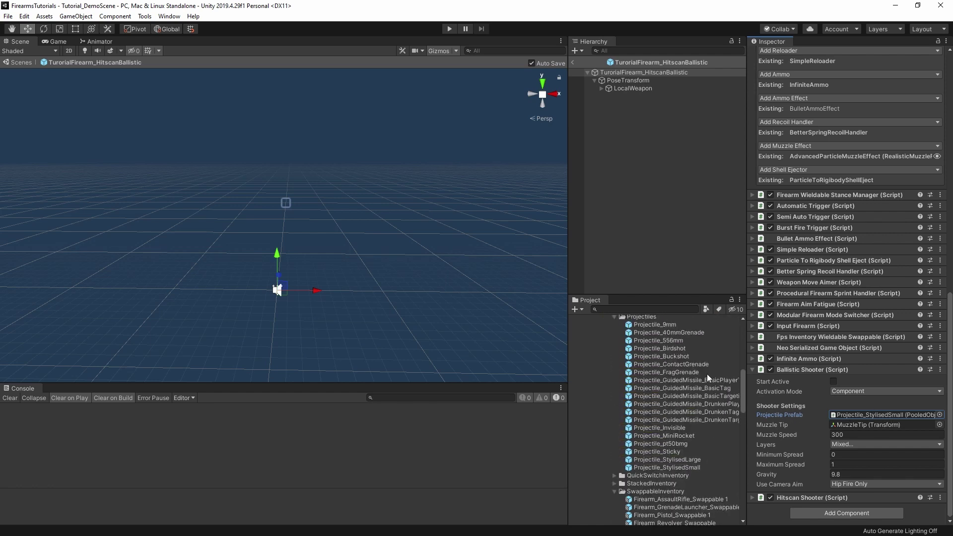
scroll(695, 377, "up", 1)
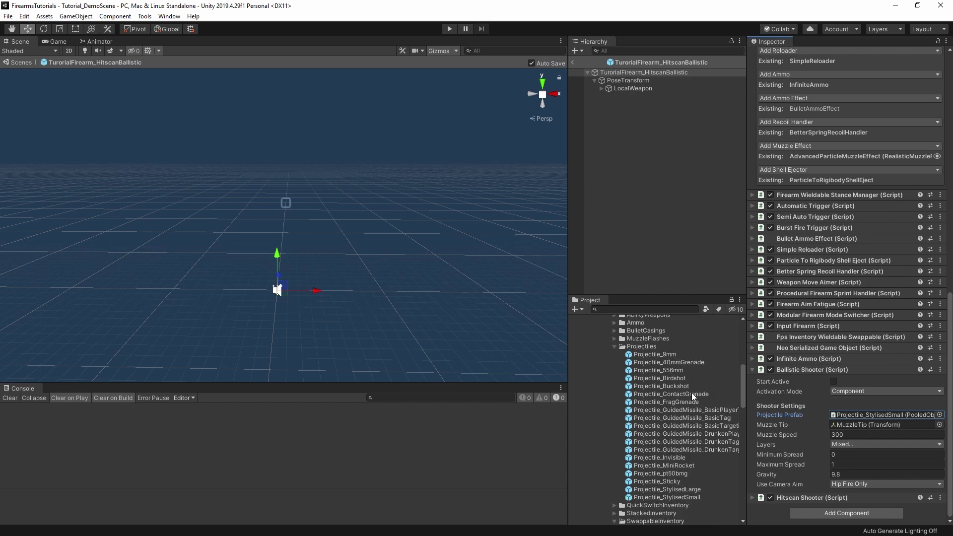
left_click_drag(673, 474, 890, 412)
left_click(449, 29)
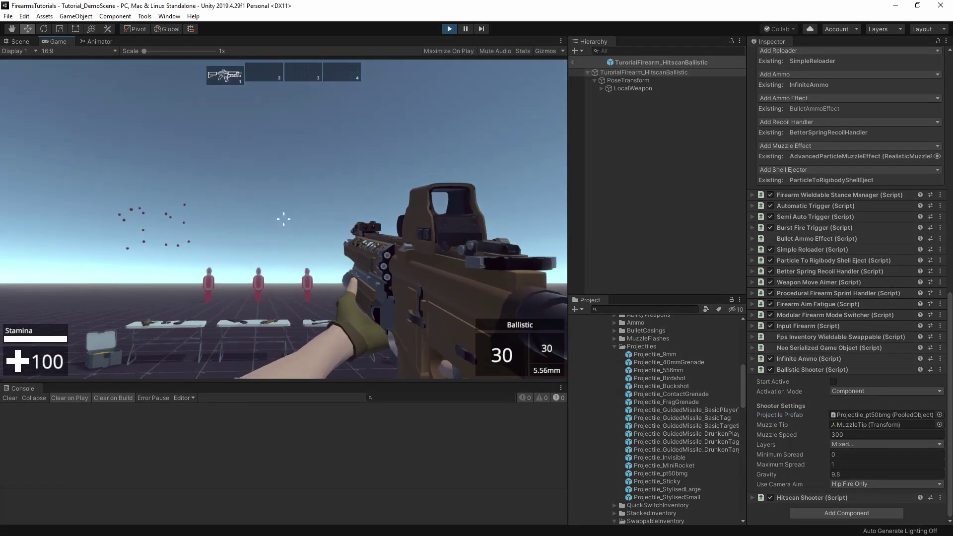
left_click_drag(283, 219, 283, 219)
key("ctrl+p")
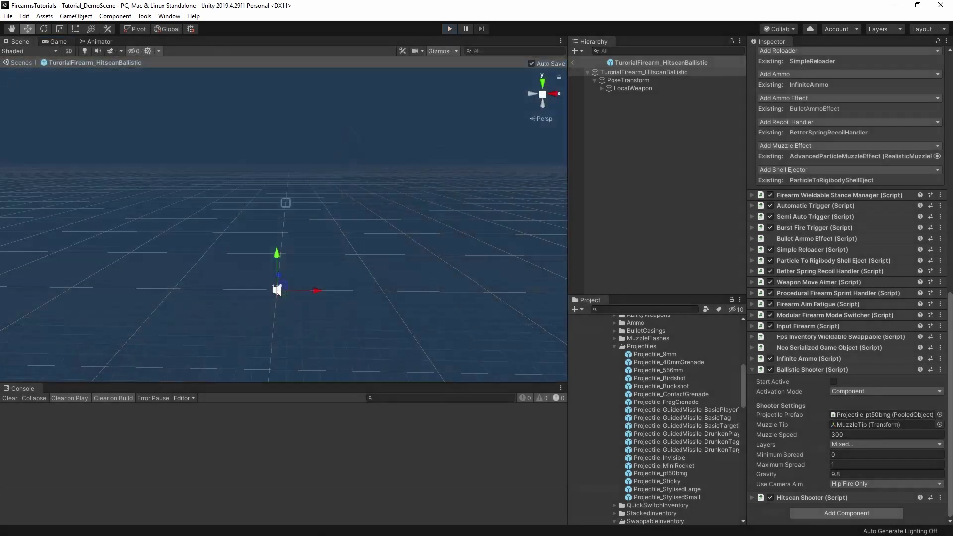
- Choose Projectile_40mmGrenade as the projectile and start firing it in play mode
left_click(940, 415)
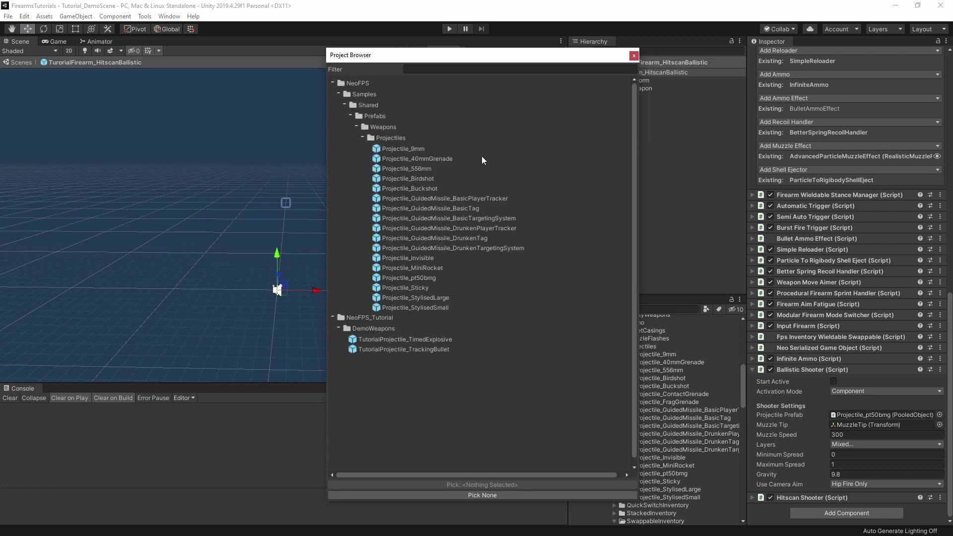
double_click(431, 158)
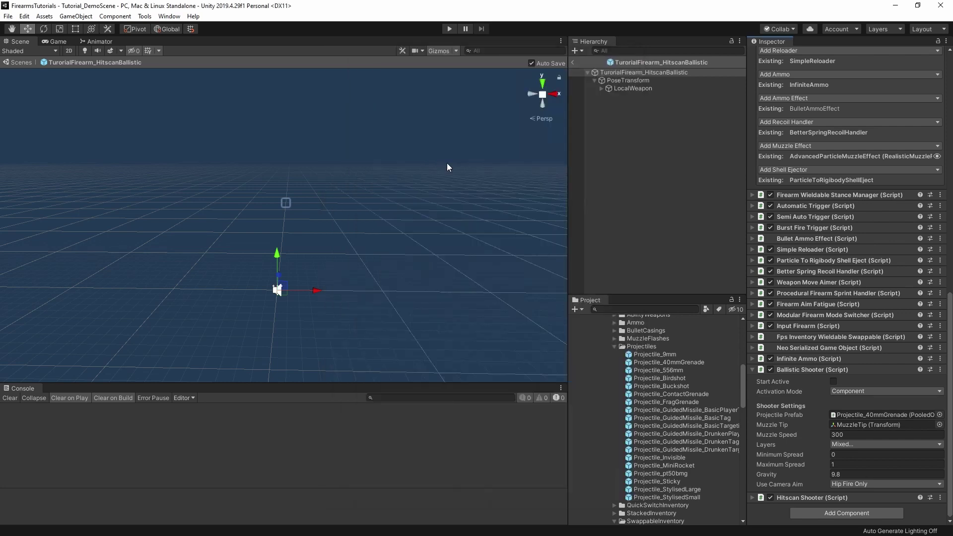
left_click(443, 27)
left_click_drag(283, 219, 283, 219)
- Reload and fire grenades at the white wall, then exit play mode
key("r")
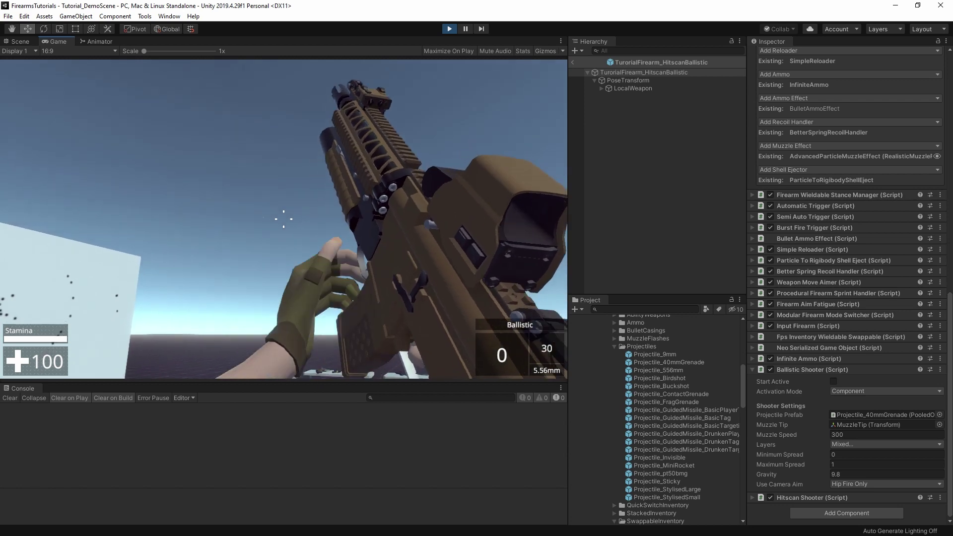
left_click_drag(283, 219, 283, 219)
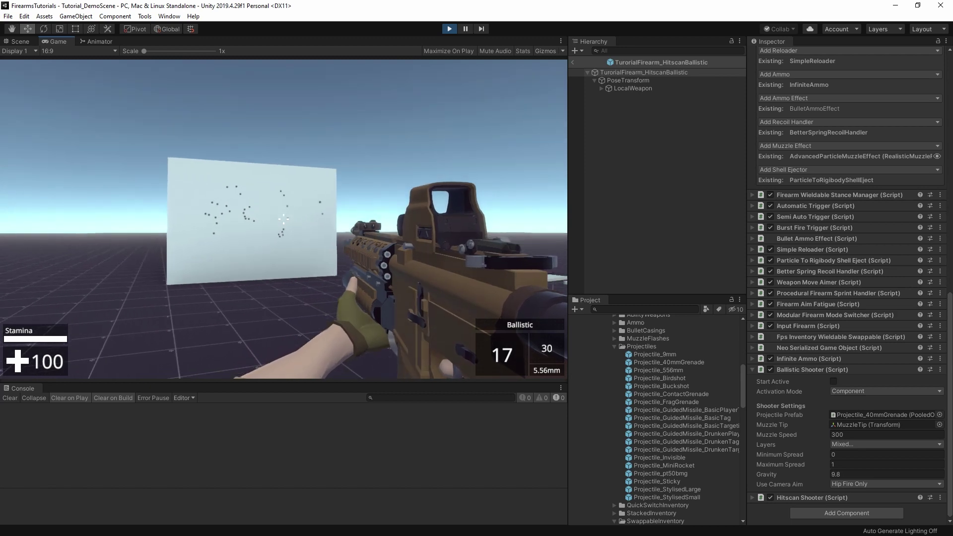
left_click_drag(284, 219, 284, 218)
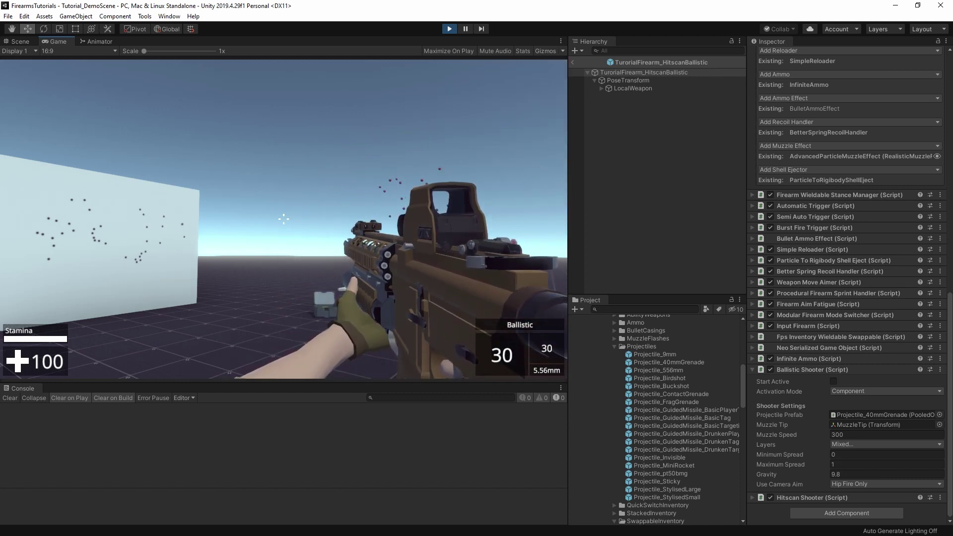
left_click(284, 219)
left_click(283, 219)
left_click(284, 219)
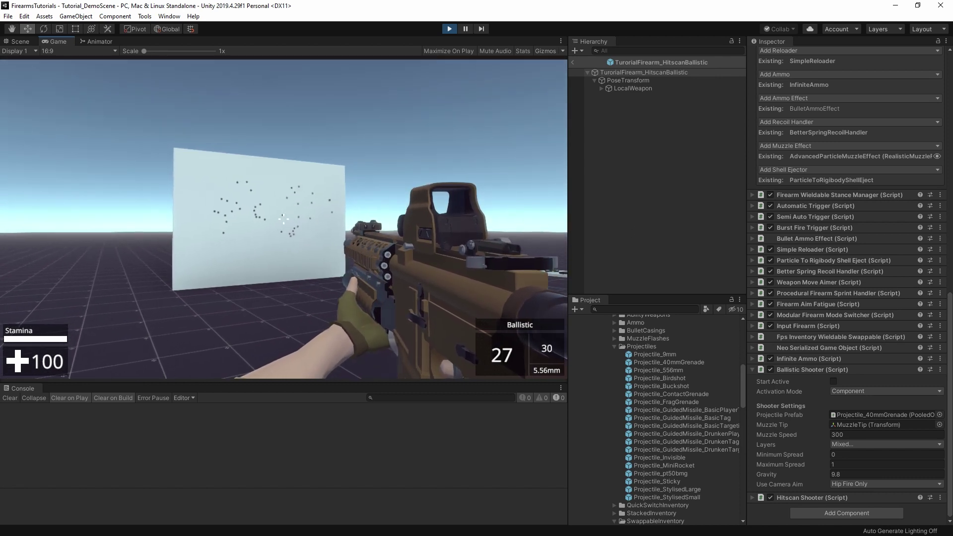
key("Escape")
left_click(449, 28)
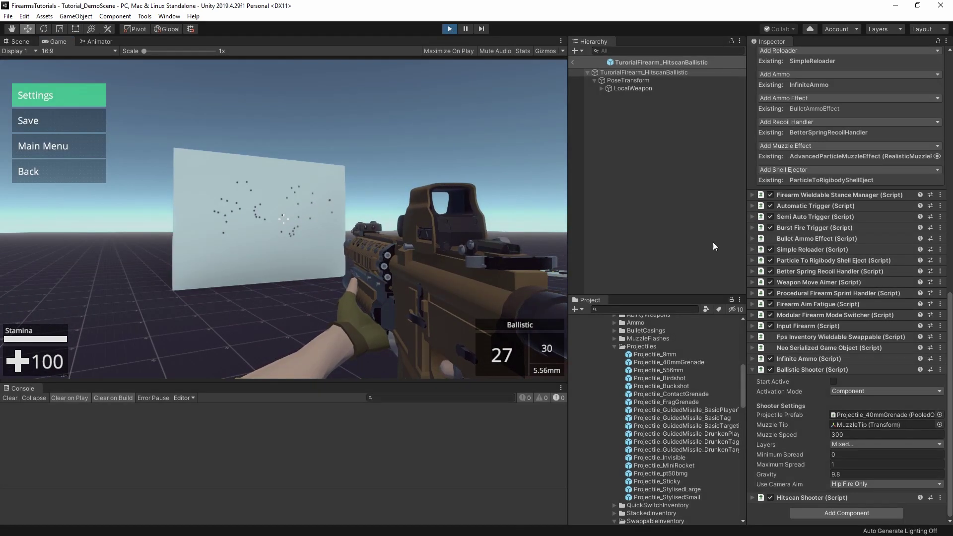
left_click(940, 415)
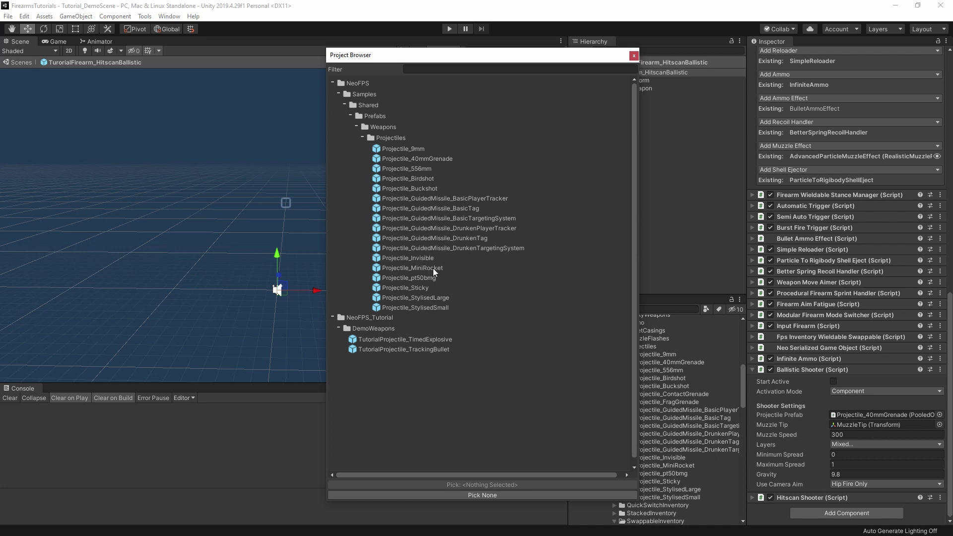
- Select Projectile_MiniRocket with Muzzle Speed 25 and Gravity 0, then start play mode
double_click(433, 269)
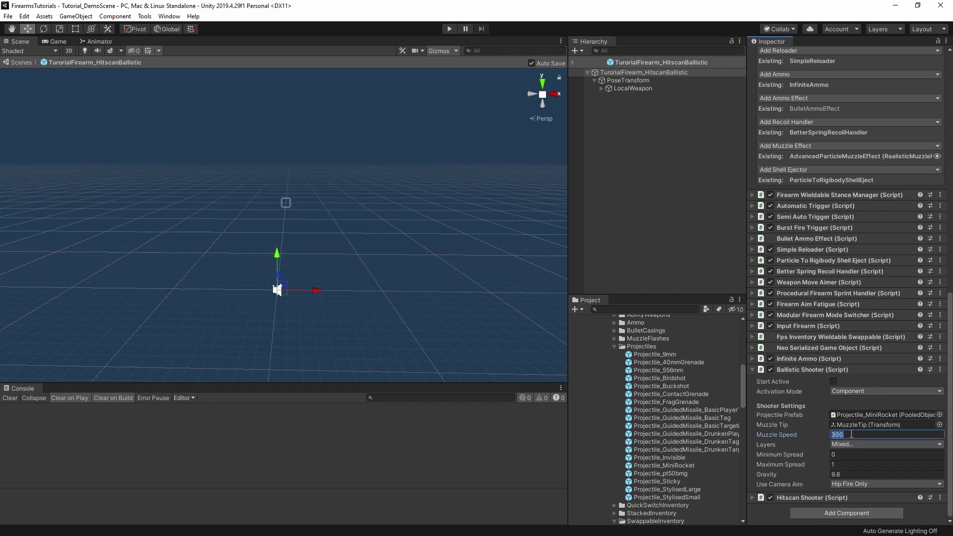
type("25")
left_click(848, 474)
type("0")
key("ctrl+p")
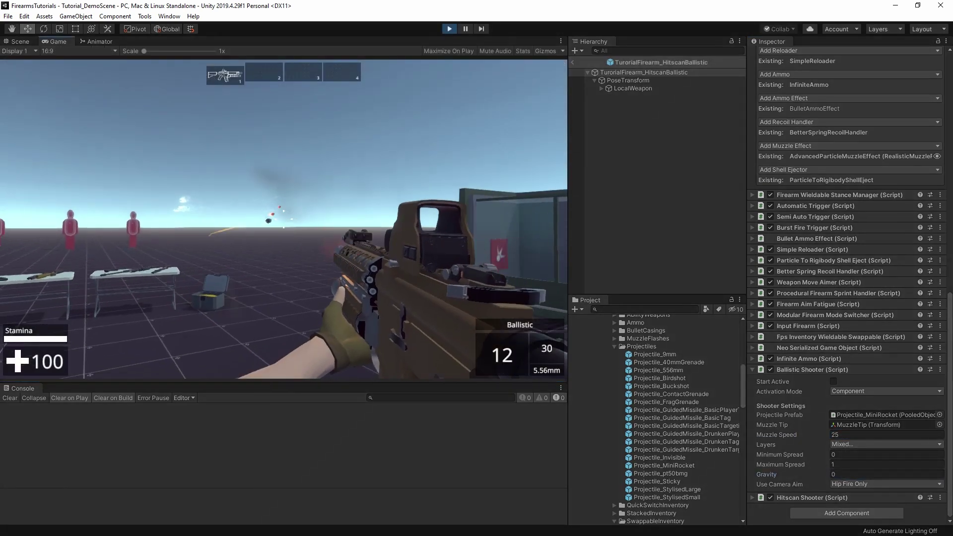
- Fire mini rockets at the targets, reload and fire again, then stop playing
left_click(284, 219)
left_click(284, 219)
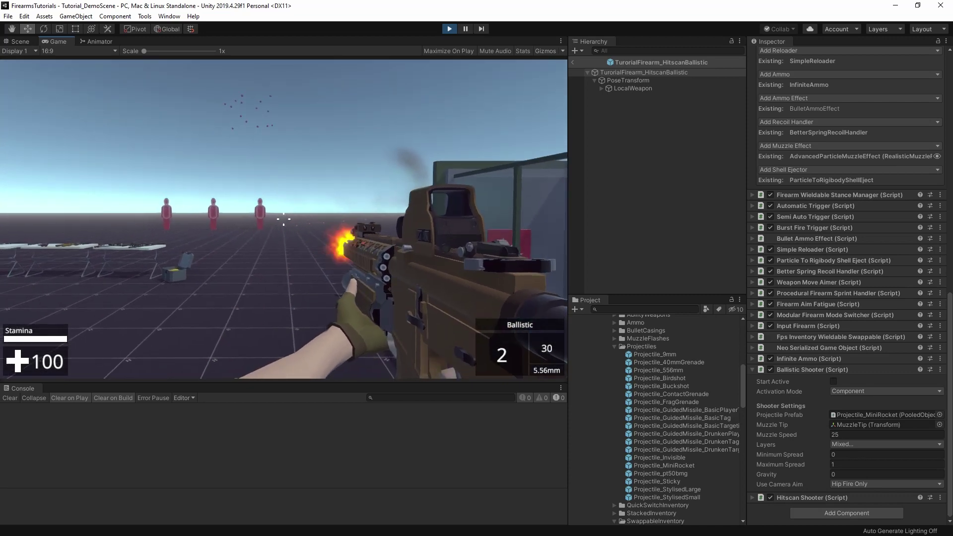
left_click(283, 219)
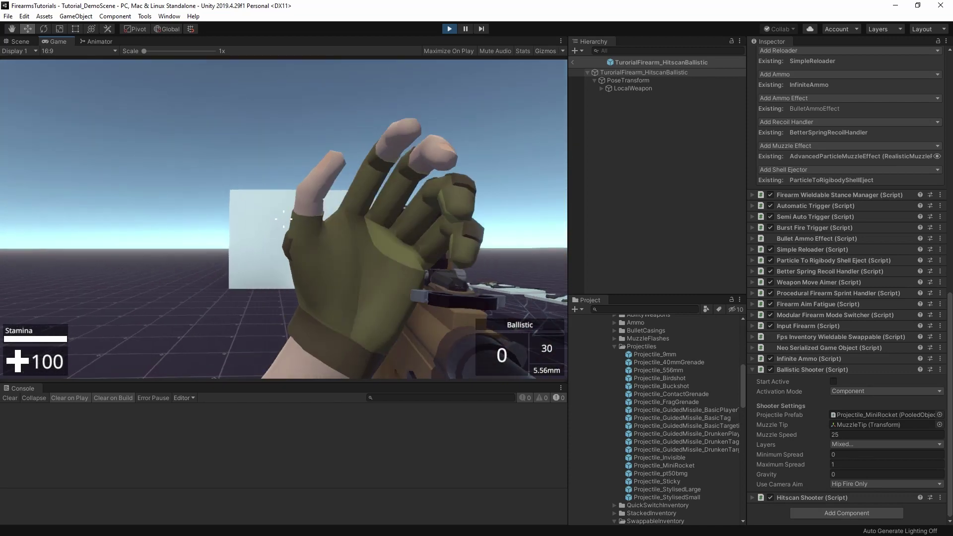
left_click_drag(283, 219, 283, 219)
key("r")
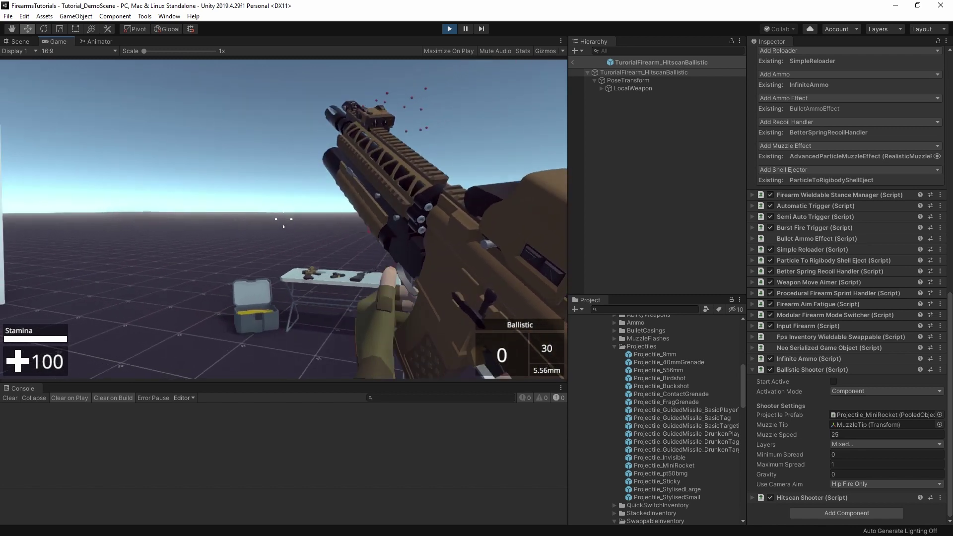
left_click_drag(284, 219, 284, 219)
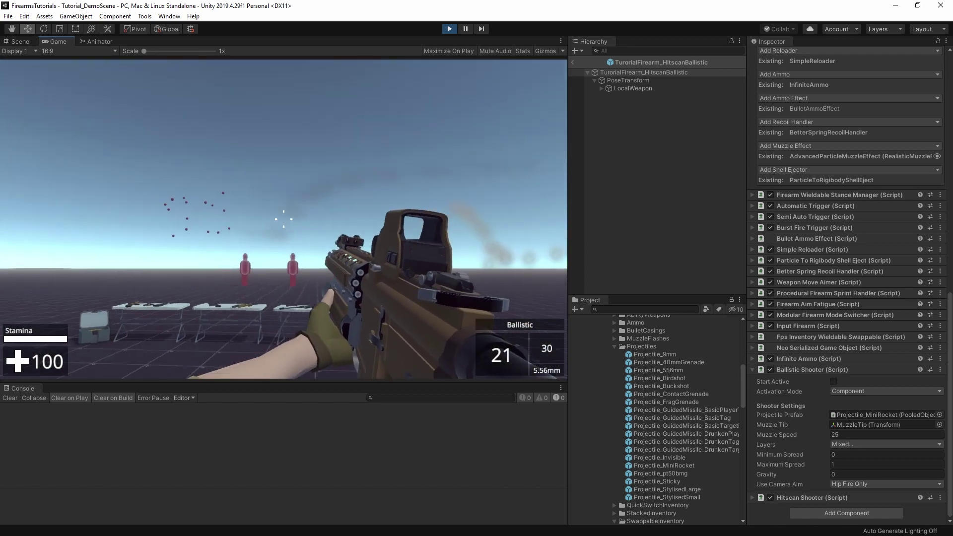
key("Escape")
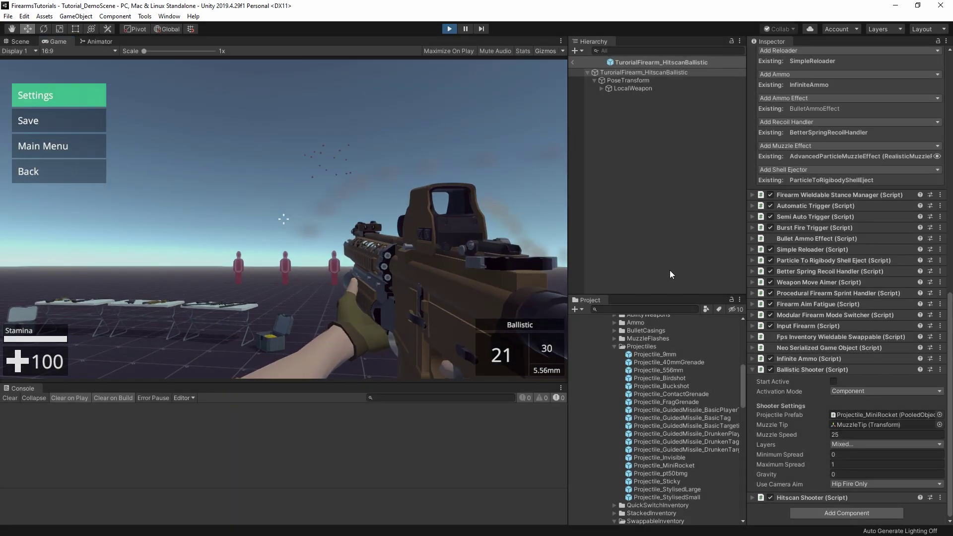
key("ctrl+p")
left_click(940, 415)
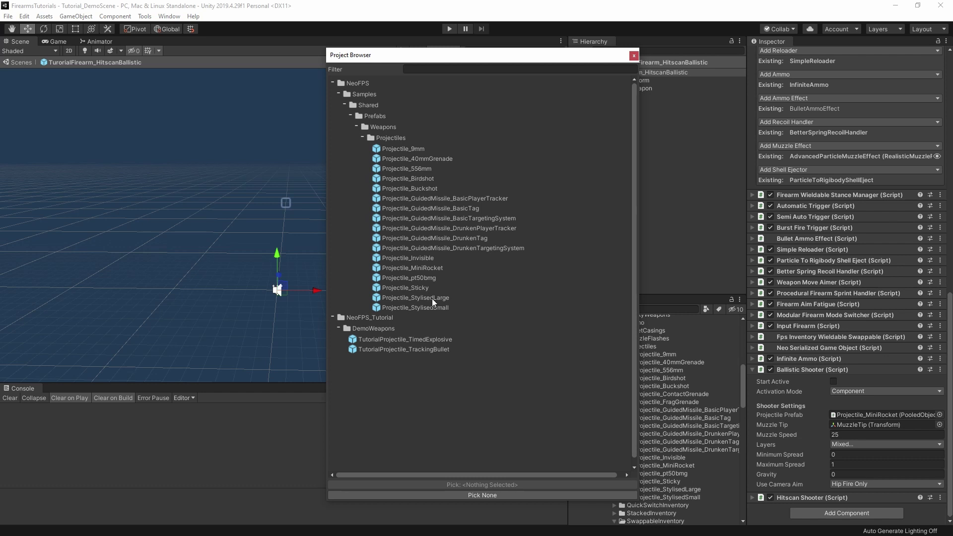
- Fire Projectile_StylisedLarge from the Ballistic Shooter in a short play-mode test, then stop
double_click(432, 299)
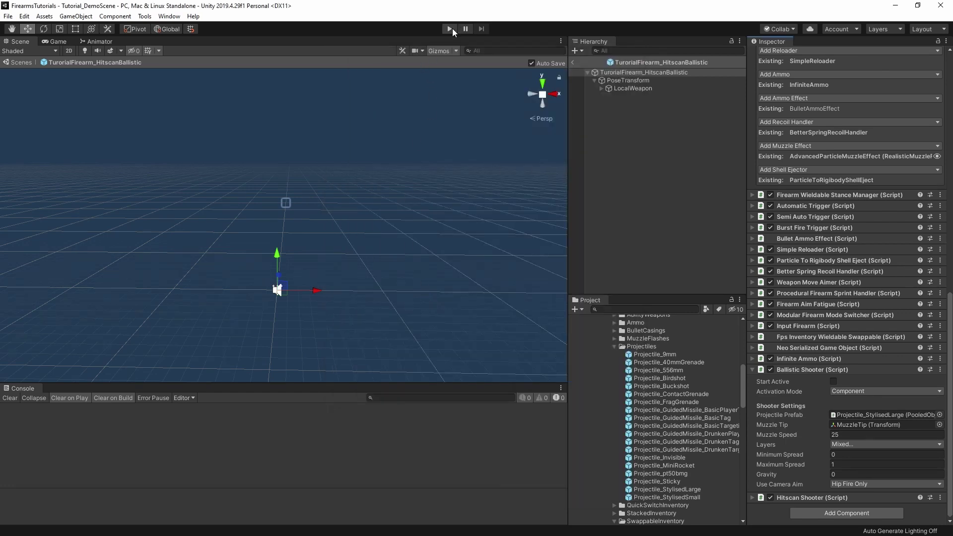
left_click(450, 29)
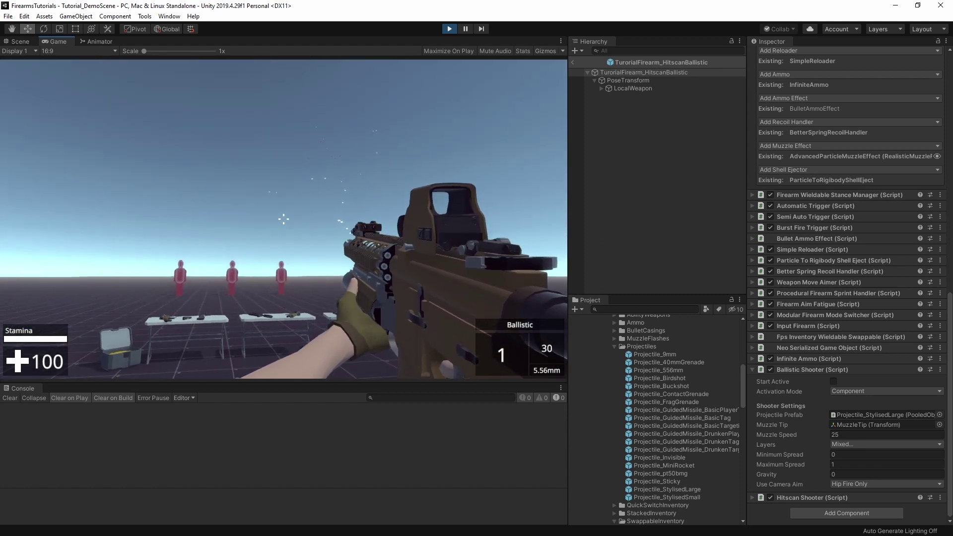
key("Escape")
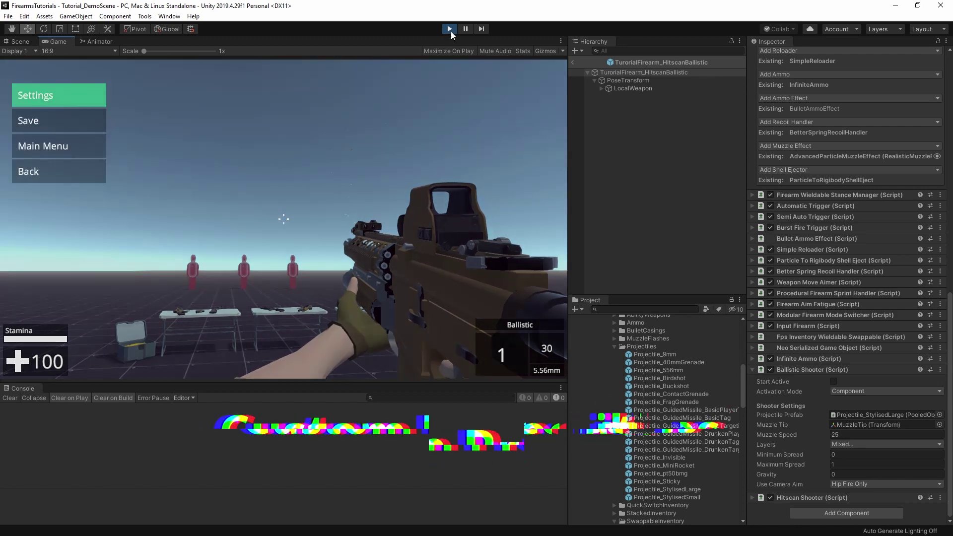
left_click(450, 29)
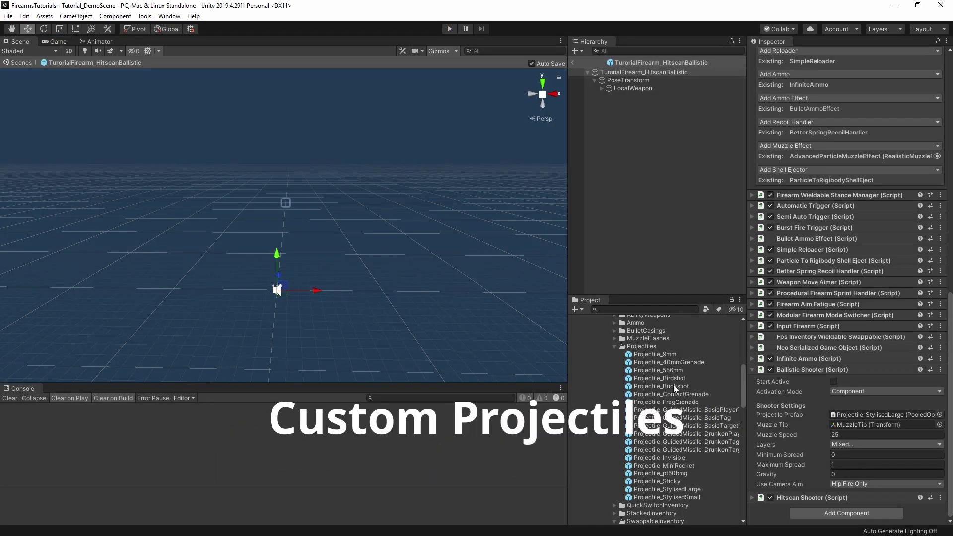
- Select Projectile_556mm and examine Ballistic Projectile fields like Min Distance 0.1 and Instant
left_click(664, 370)
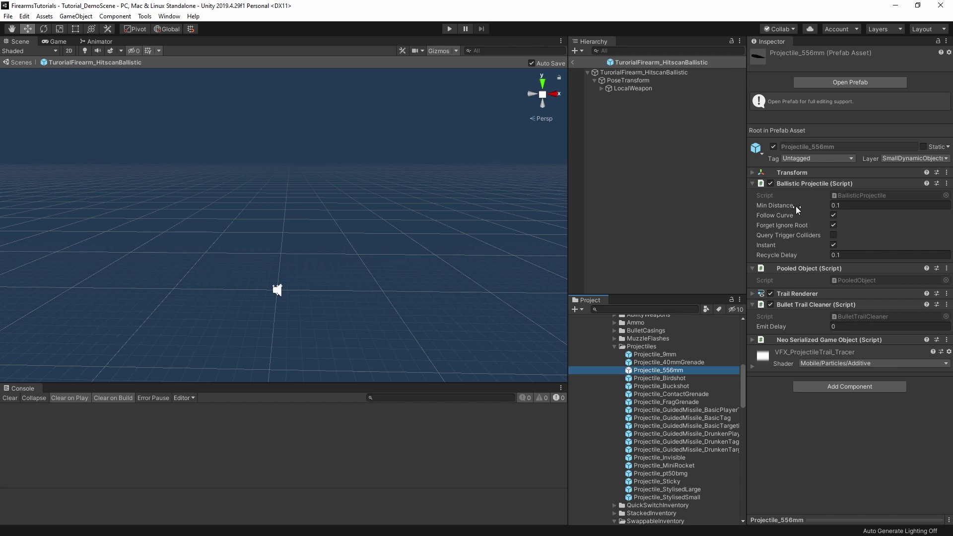
mouse_move(773, 205)
- Open BallisticProjectile.cs in Visual Studio via the component's Edit Script option
mouse_move(770, 245)
mouse_move(806, 206)
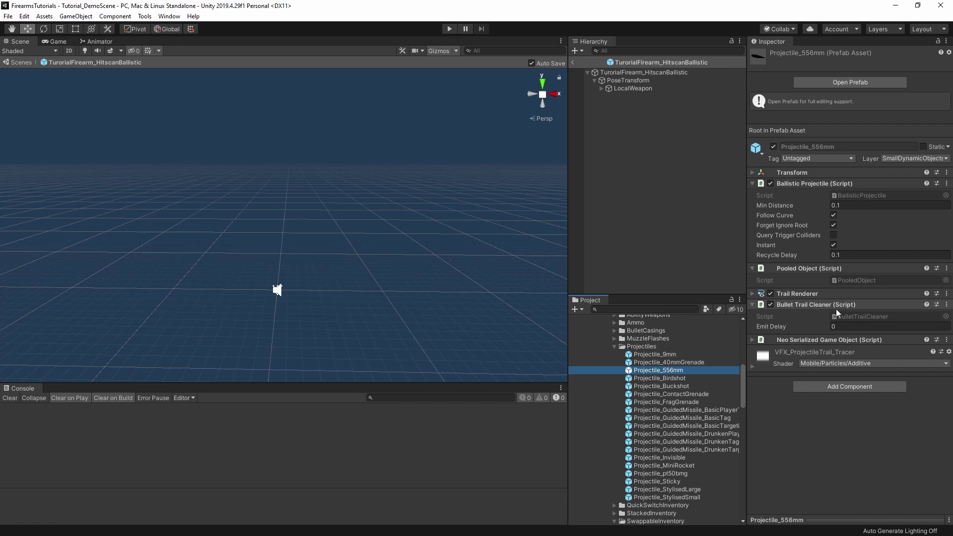
left_click(947, 183)
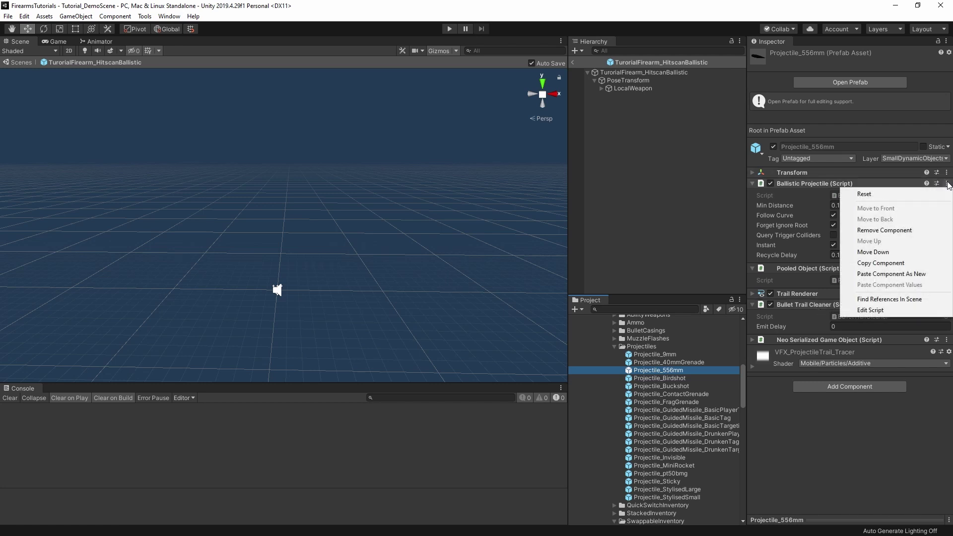
left_click(884, 308)
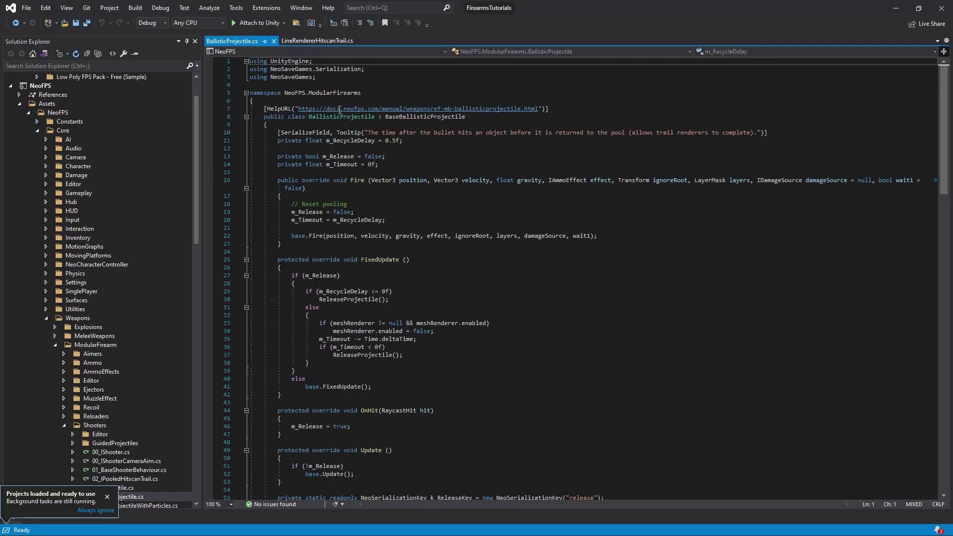
- Go to the definition of BallisticProjectile's base class, BaseBallisticProjectile
left_click(417, 117)
double_click(450, 118)
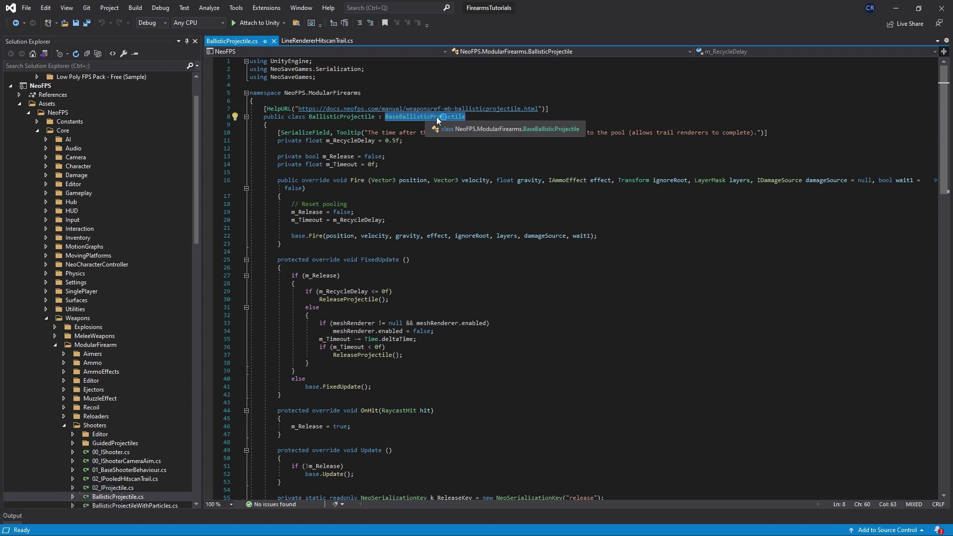
right_click(421, 119)
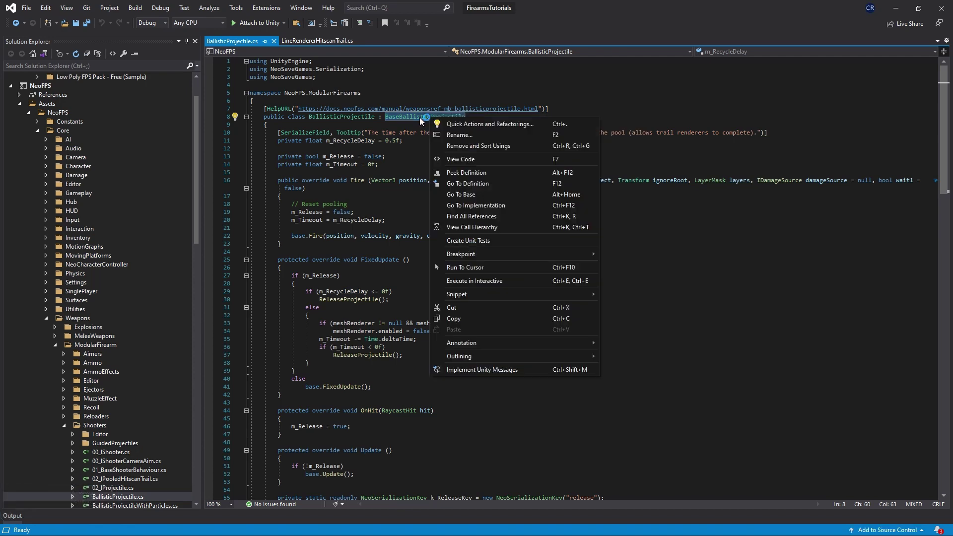
left_click(479, 183)
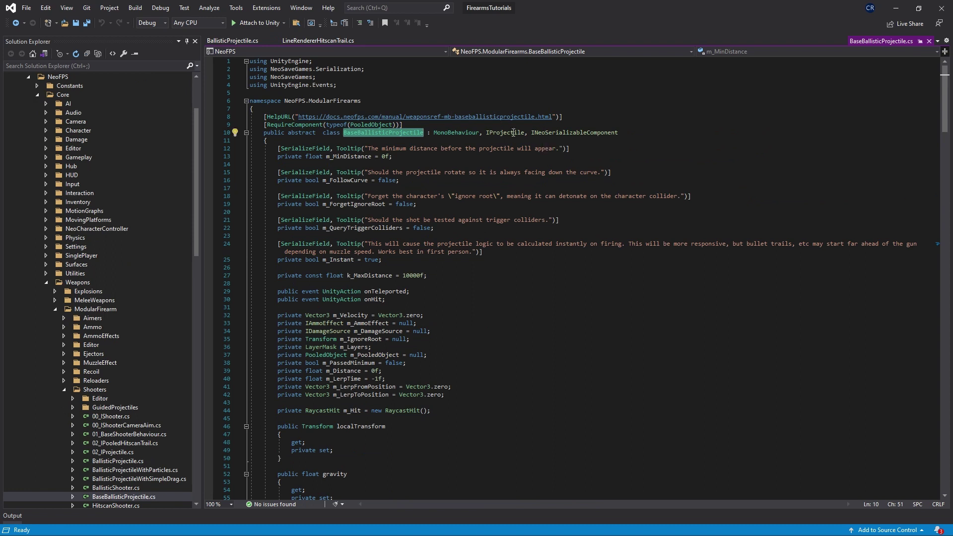
- From BaseBallisticProjectile, jump to the IProjectile interface definition
double_click(510, 133)
right_click(505, 133)
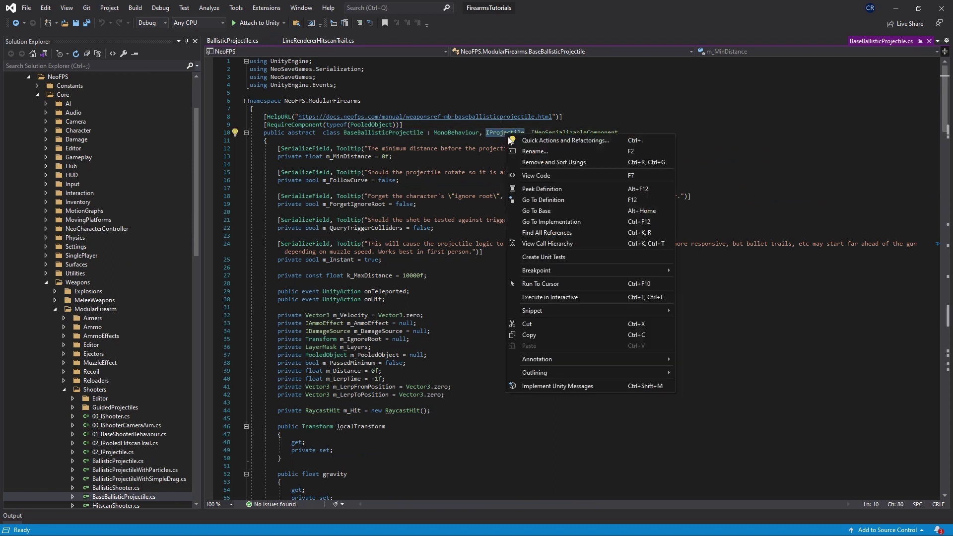
left_click(550, 199)
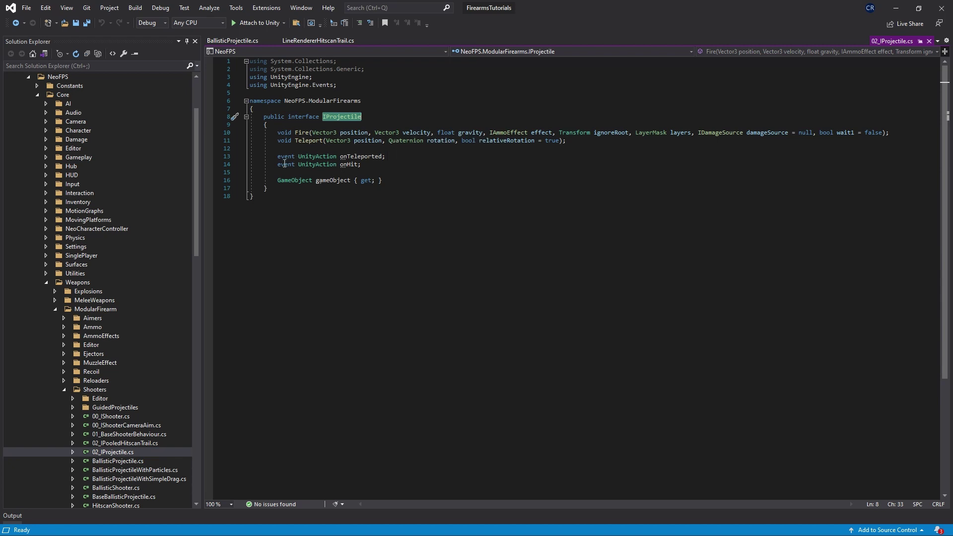
mouse_move(327, 158)
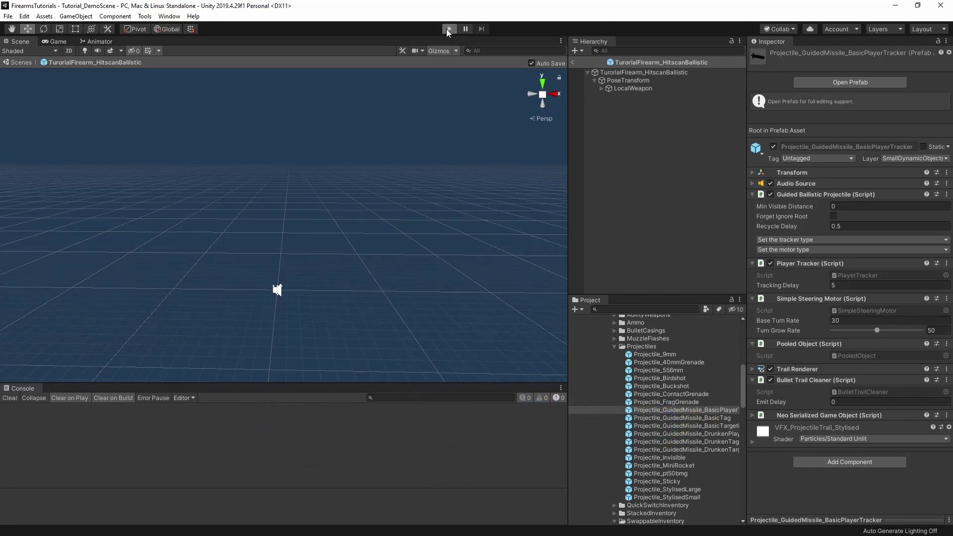
- Enter Play mode, walk to the weapons table, equip the shotgun and fire four shots at the white wall
left_click(447, 28)
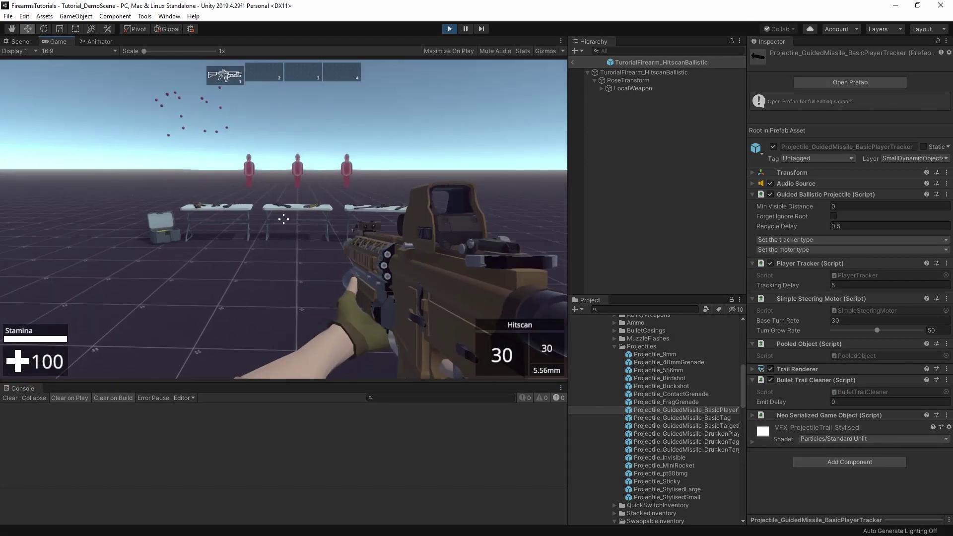
key("w")
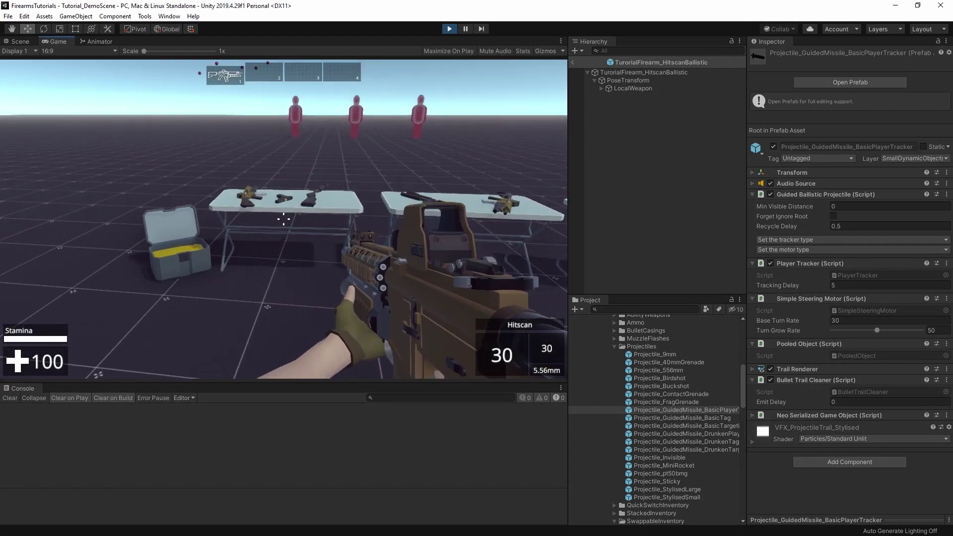
key("w")
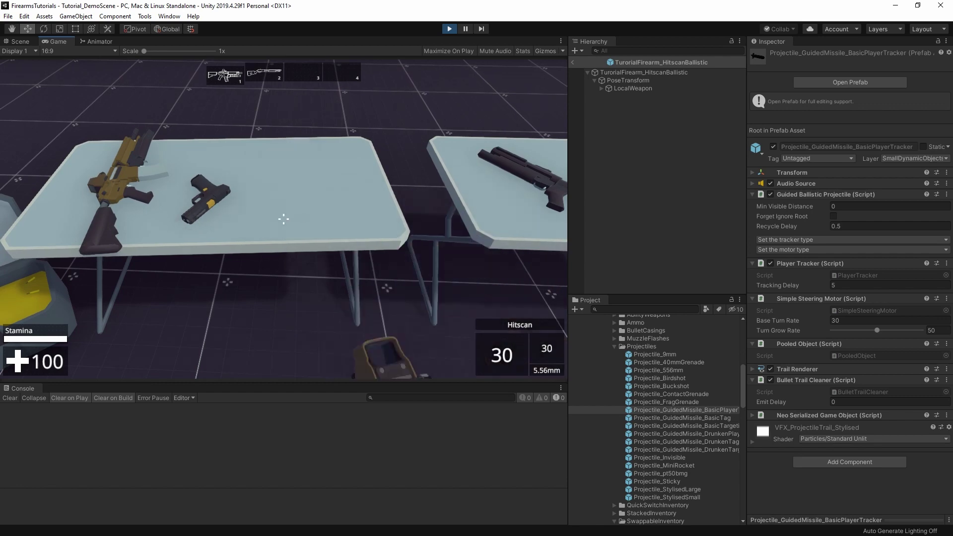
key("2")
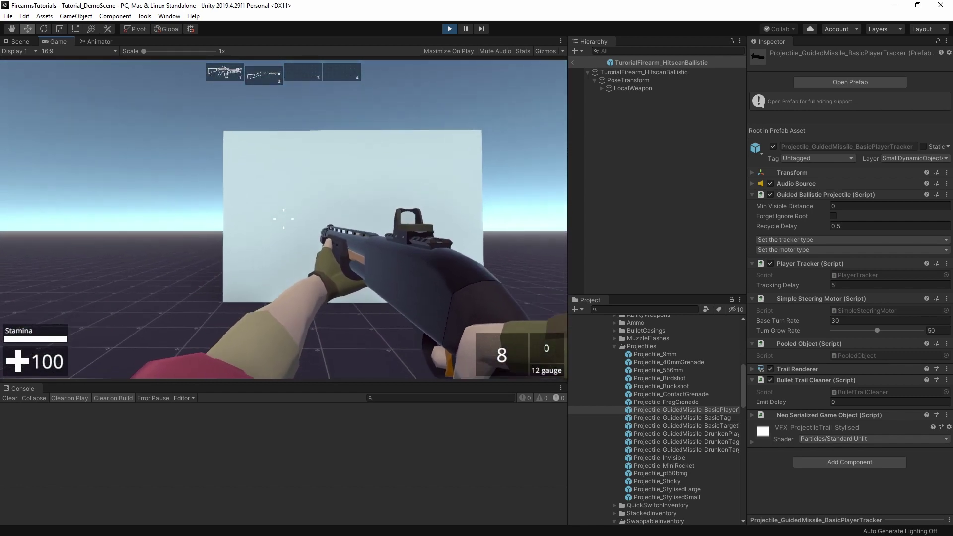
left_click(284, 219)
left_click(284, 219)
left_click(283, 219)
left_click(283, 219)
- Walk up to the white wall, move along it toward the targets, and reload the shotgun
key("w")
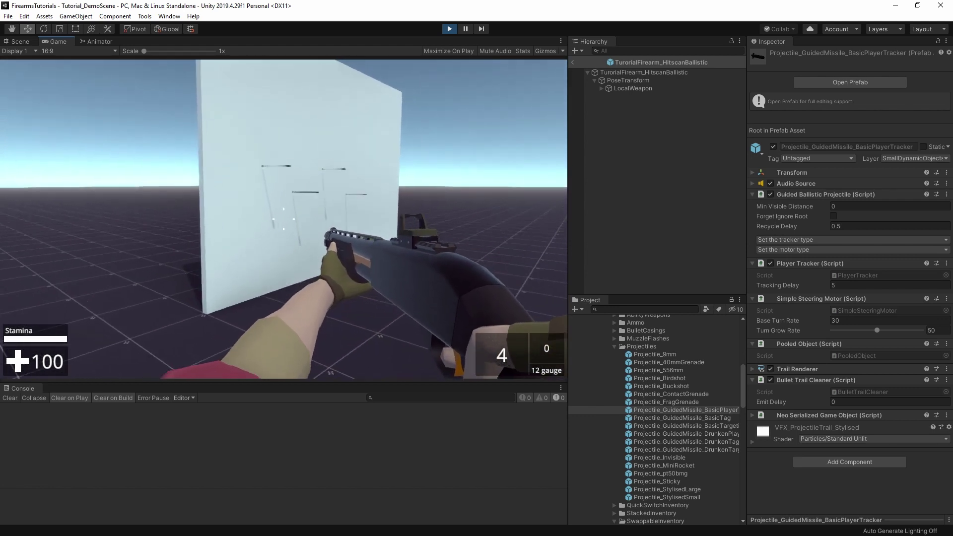
key("w")
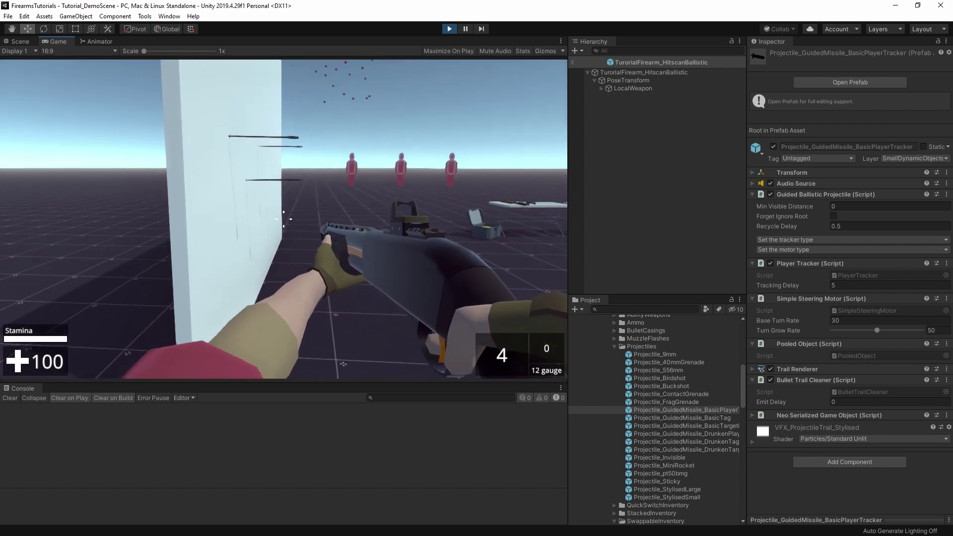
key("w")
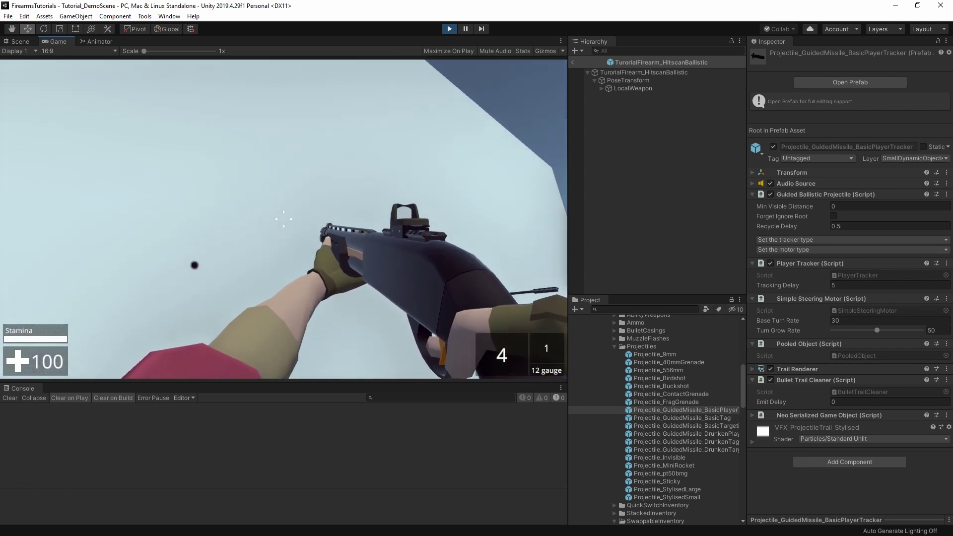
key("s")
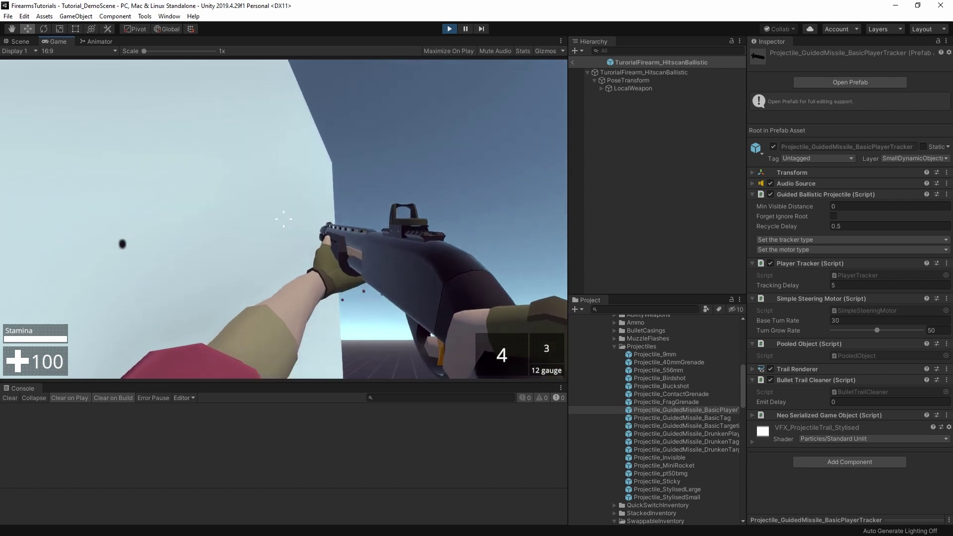
key("d")
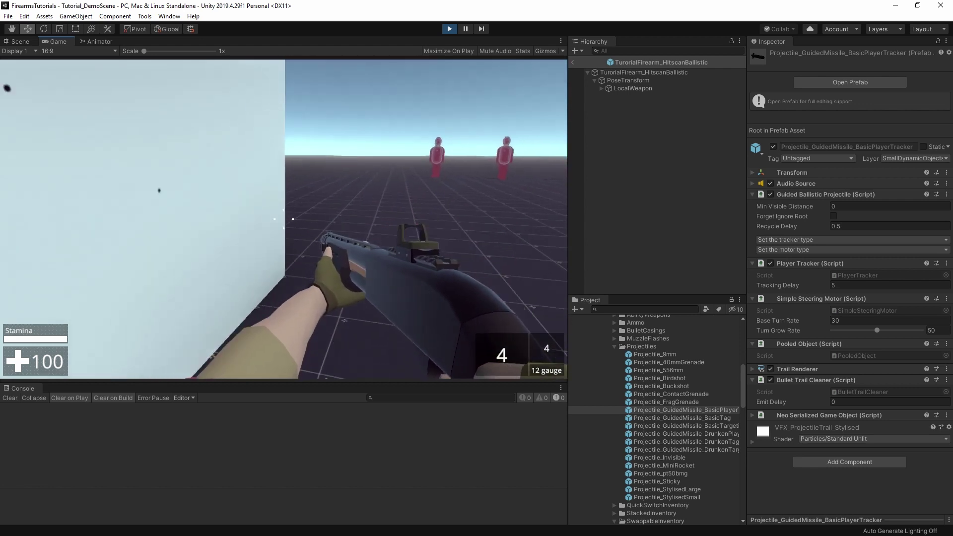
key("r")
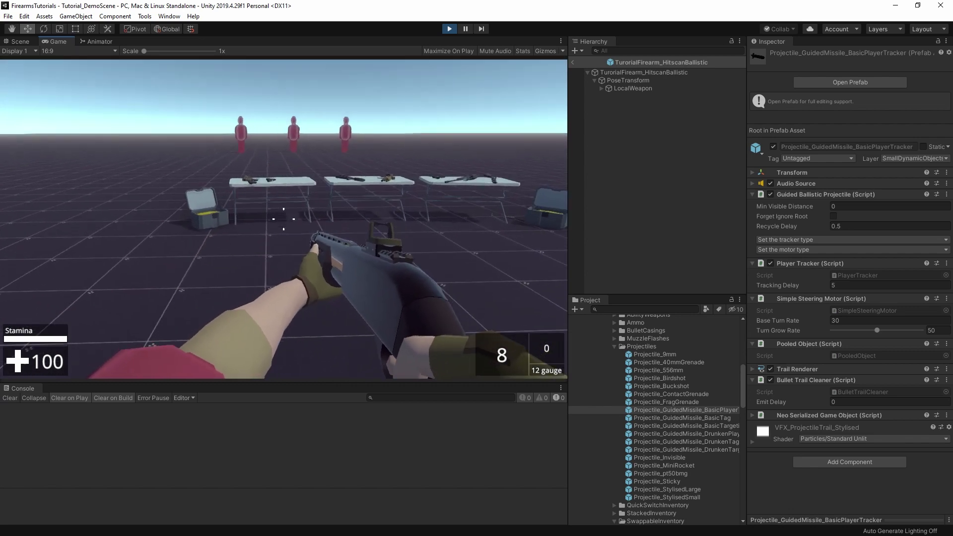
- Switch to the 9mm pistol and fire three semi-auto shots at the white wall
key("w")
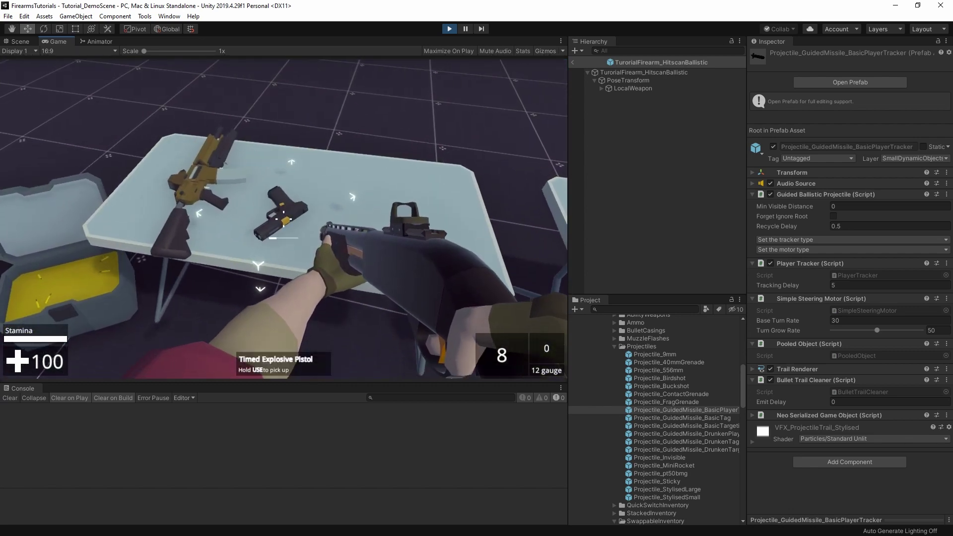
key("1")
key("2")
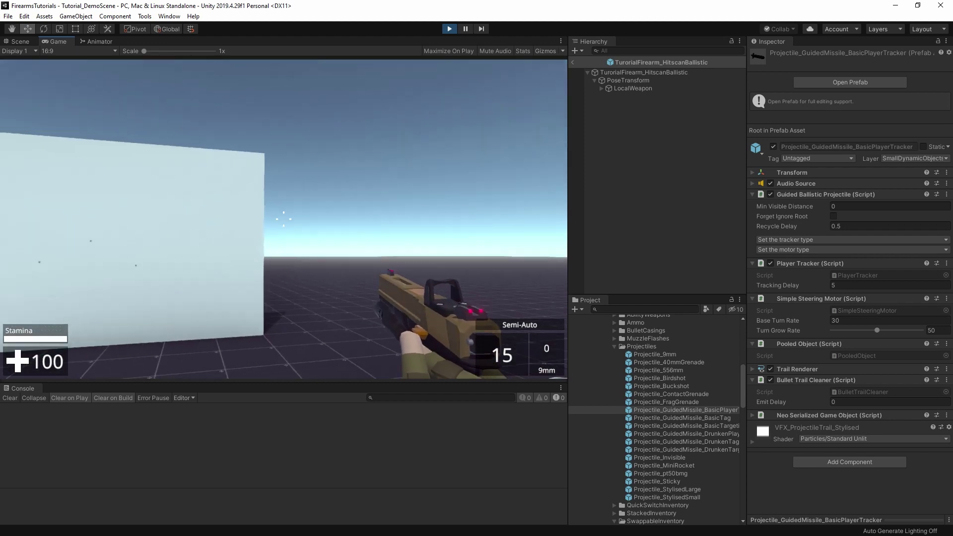
left_click(283, 219)
left_click(284, 219)
left_click(284, 219)
left_click(283, 219)
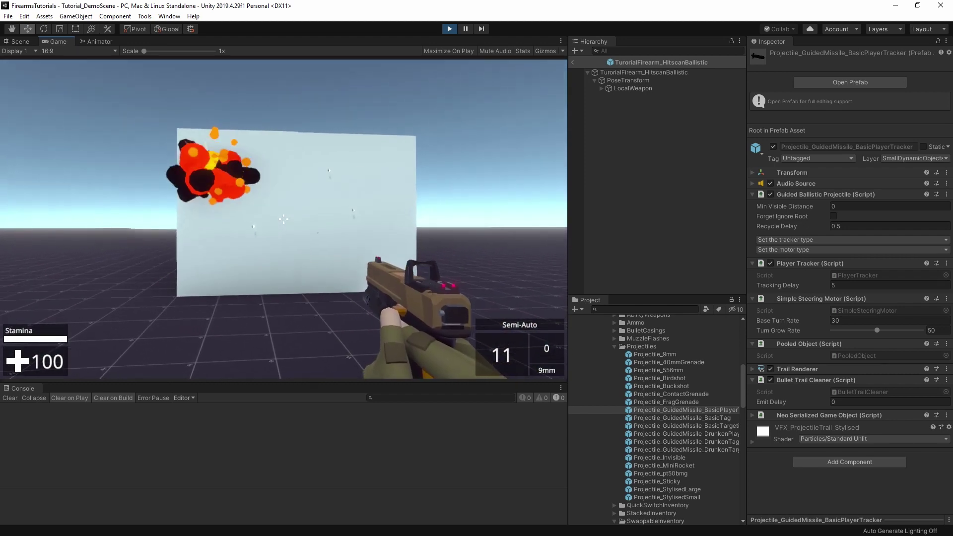
- Toggle the pistol to automatic fire and empty the magazine toward the targets
key("v")
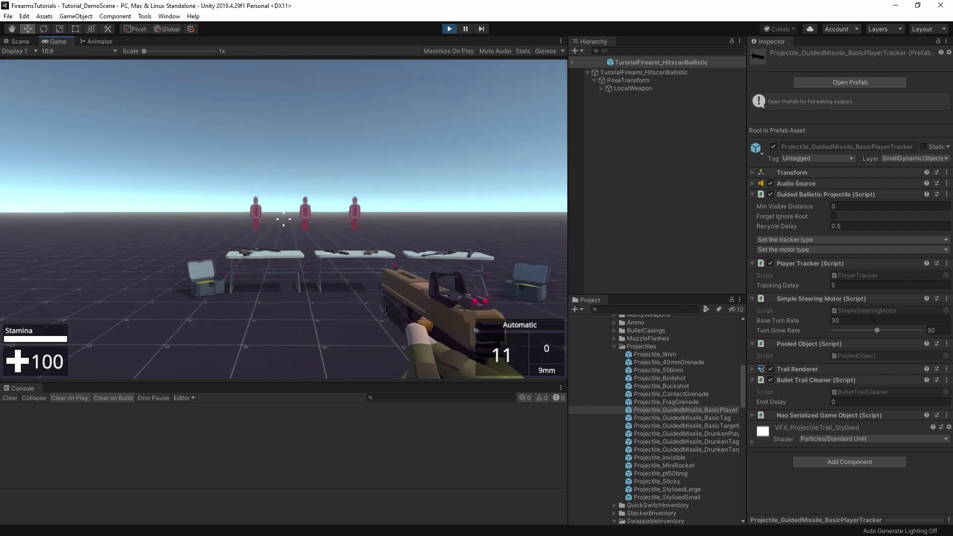
left_click_drag(284, 219, 284, 220)
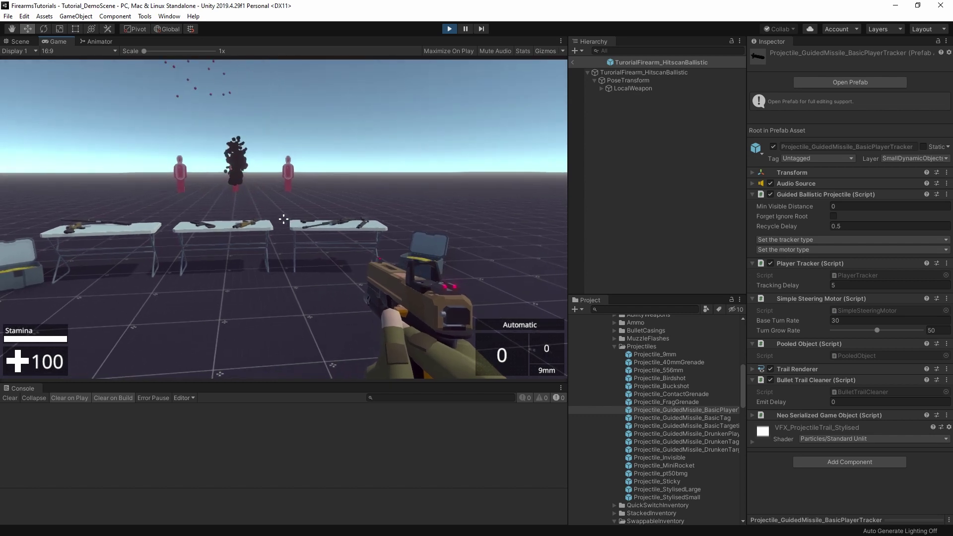
key("w")
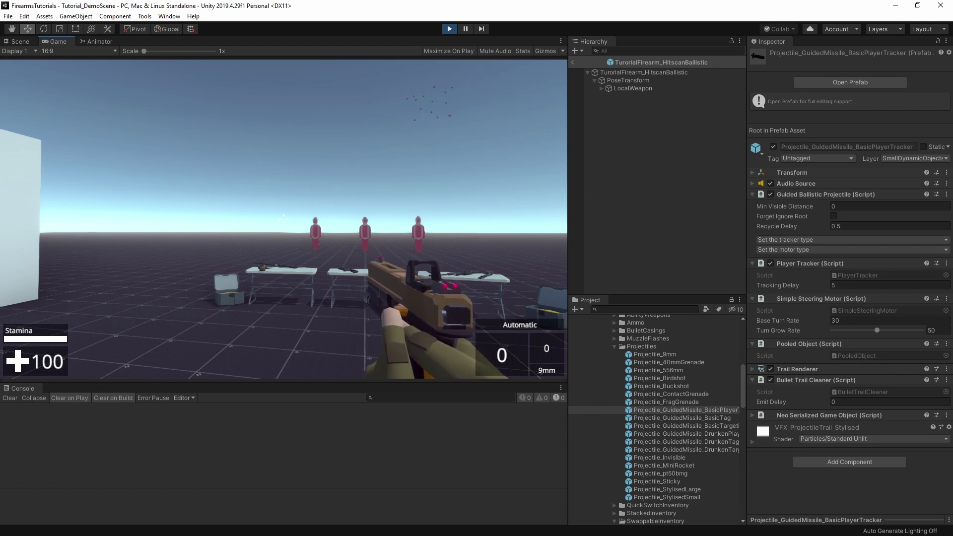
- Stop Play mode with Ctrl+P and open Projectile_GuidedMissile_BasicPlayerTracker in Prefab Mode
key("ctrl+p")
left_click(697, 410)
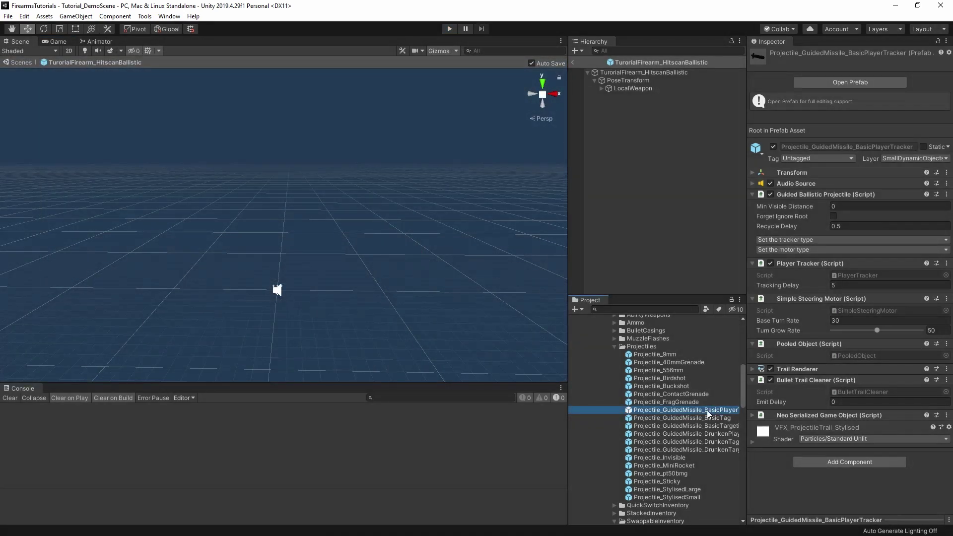
double_click(707, 411)
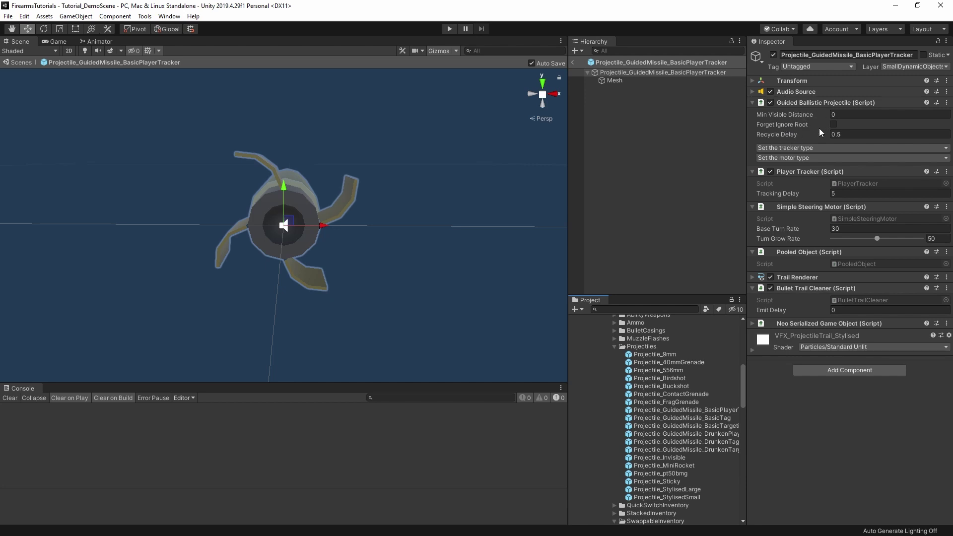
left_click(801, 157)
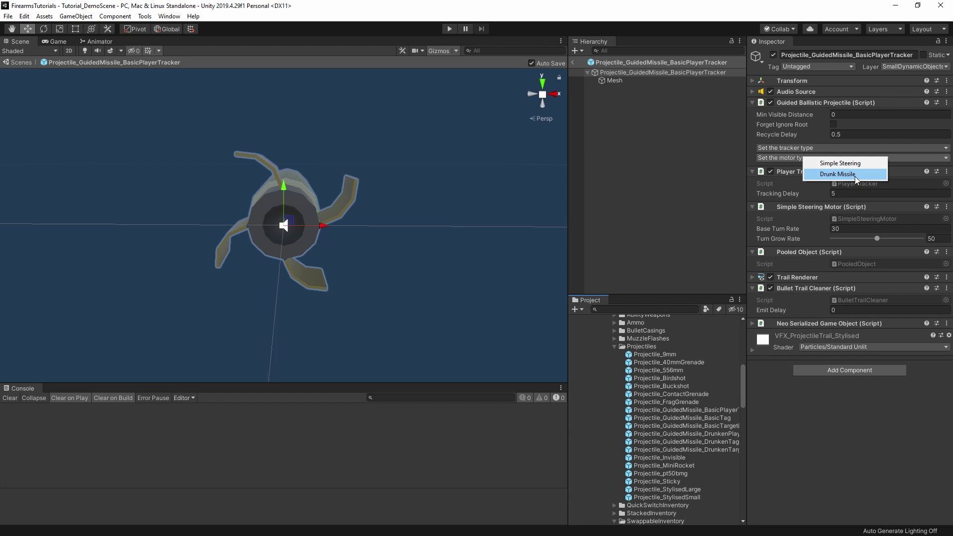
left_click(822, 148)
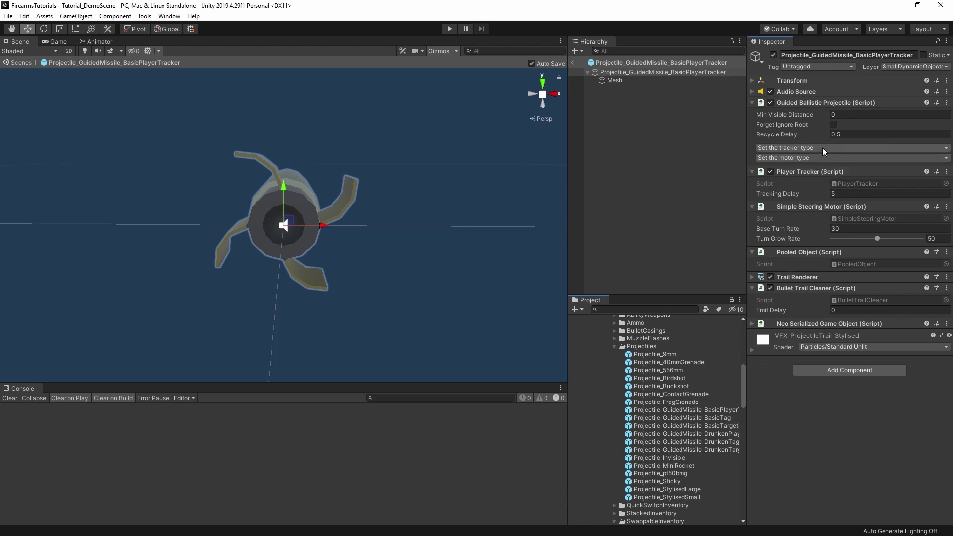
left_click(823, 147)
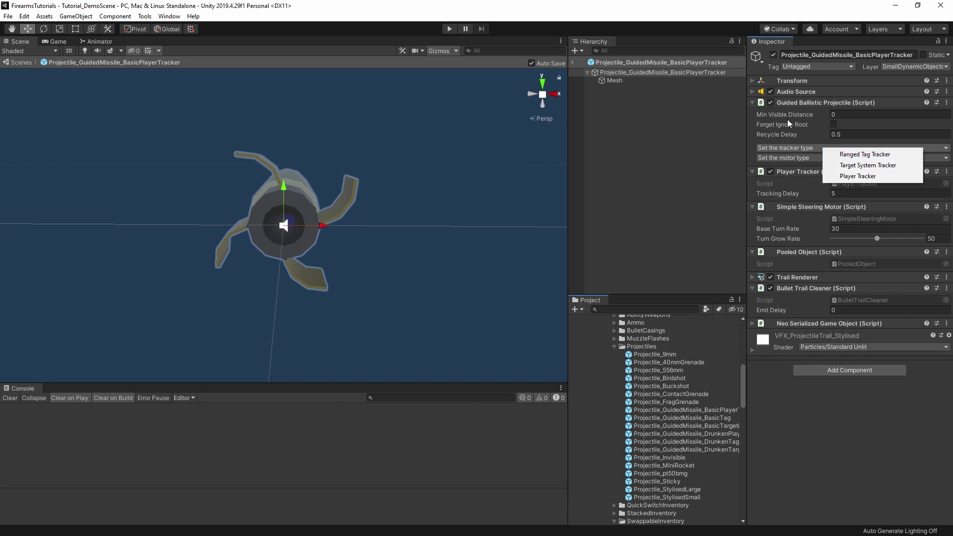
- Dismiss the tracker-type list and open the Projectile_GuidedMissile_BasicTag prefab for editing
left_click(719, 425)
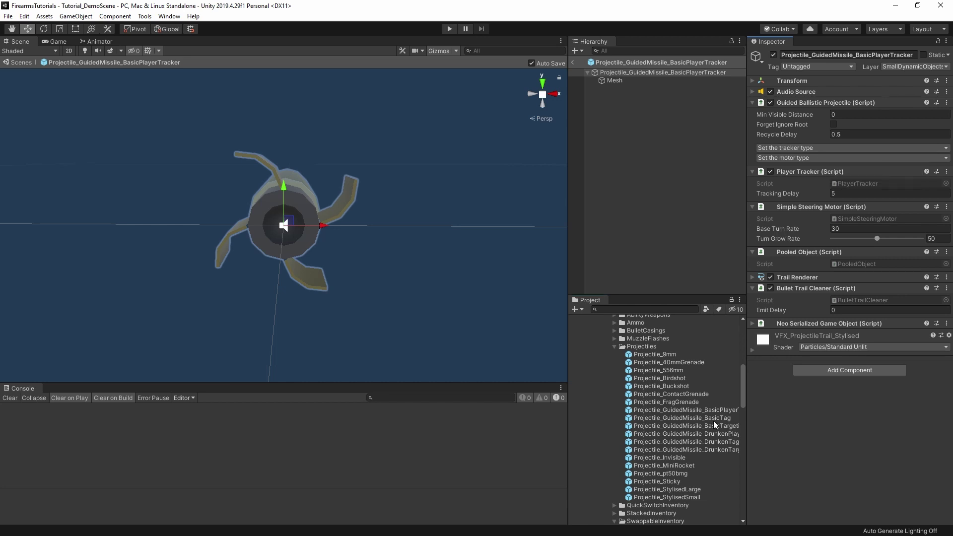
double_click(714, 421)
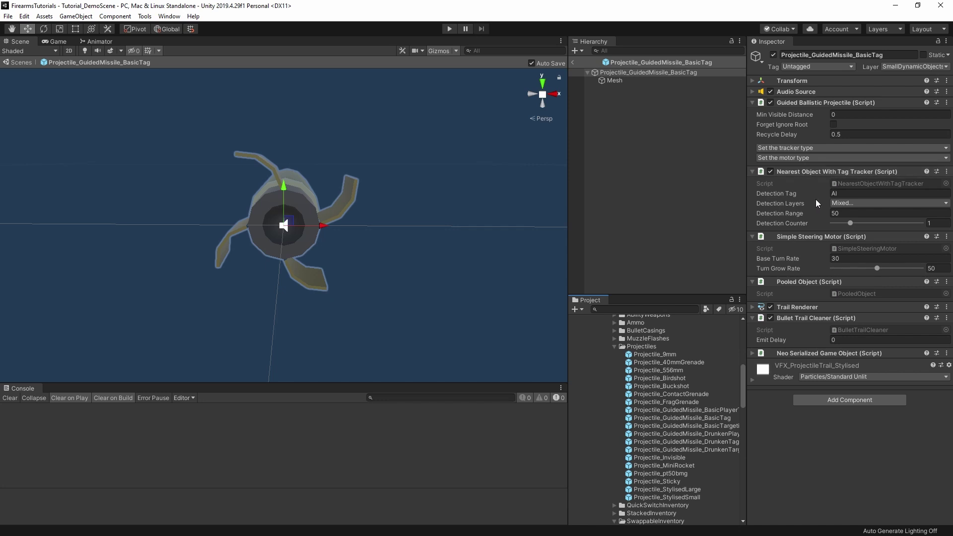
mouse_move(794, 196)
- Check the tag list, leaving it Untagged, then review the tracker types without changing anything
left_click(811, 67)
left_click(829, 68)
left_click(804, 149)
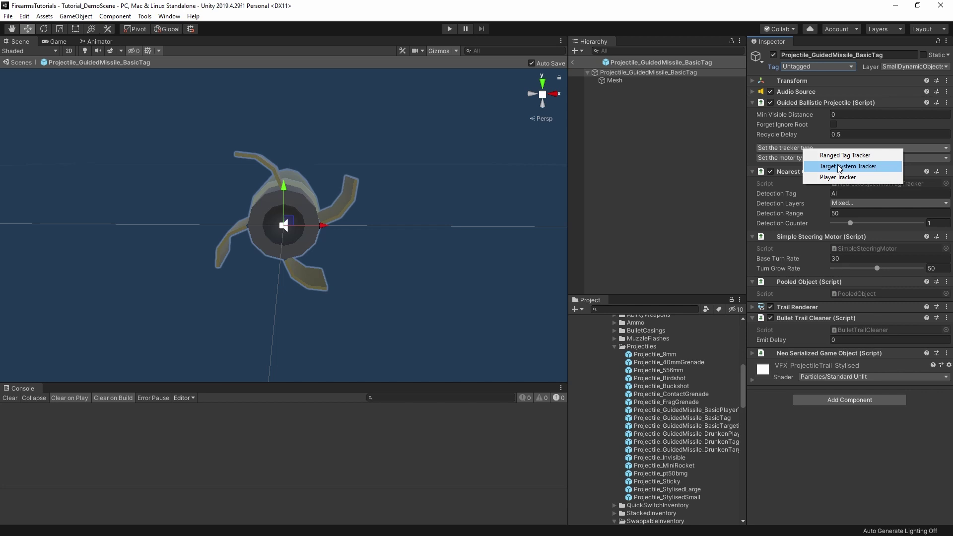
left_click(831, 467)
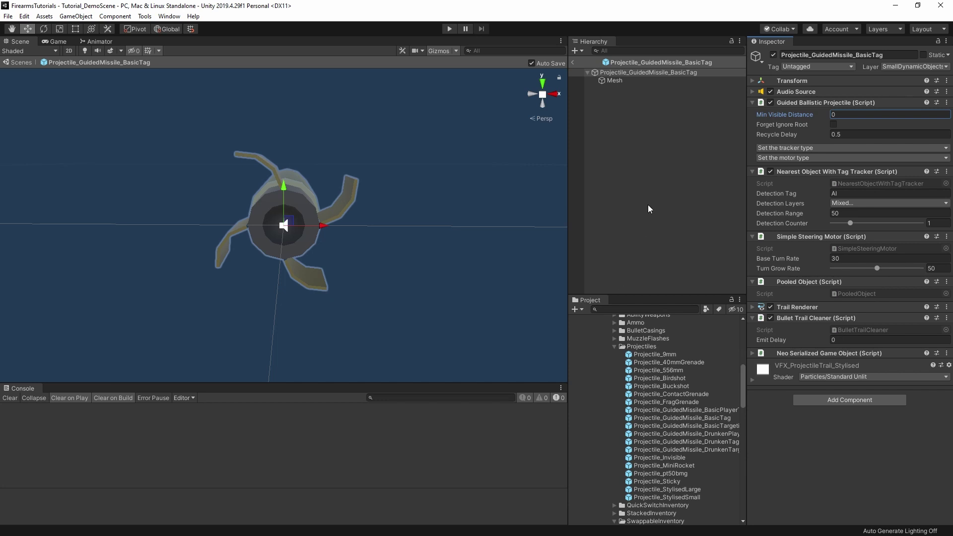
left_click(573, 62)
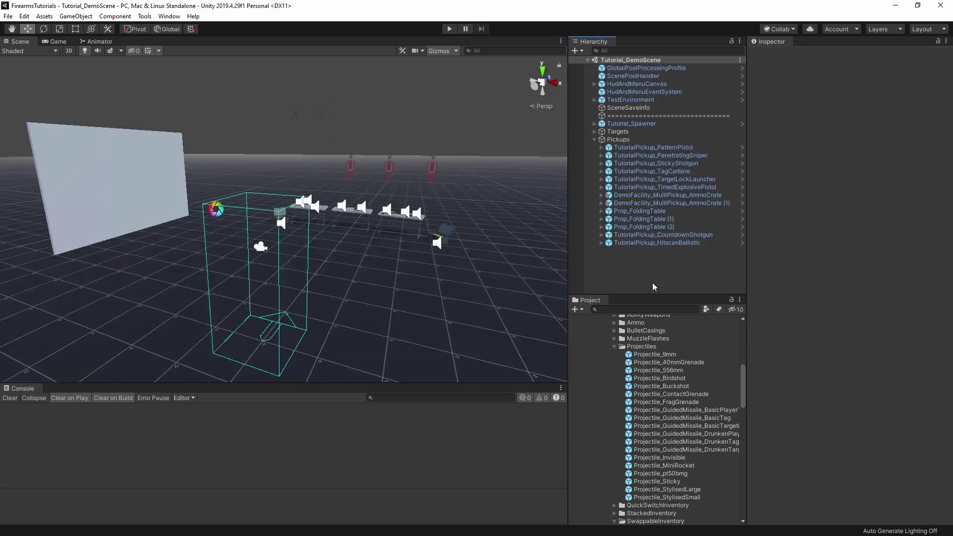